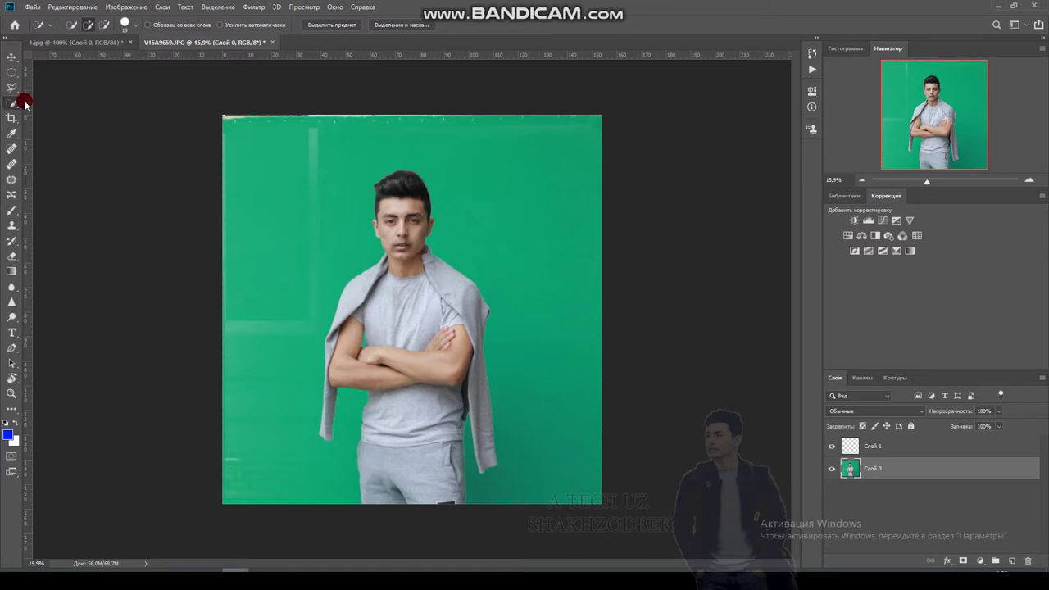
Toggle the tool tips option in the Tools preferences and apply the change
click(60, 9)
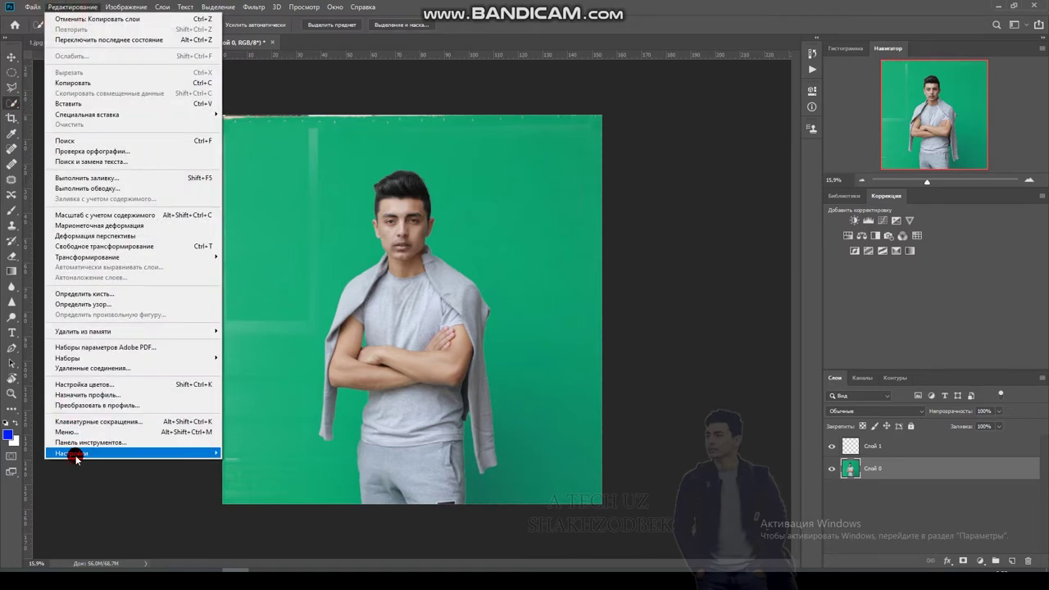
mouse_move(72, 453)
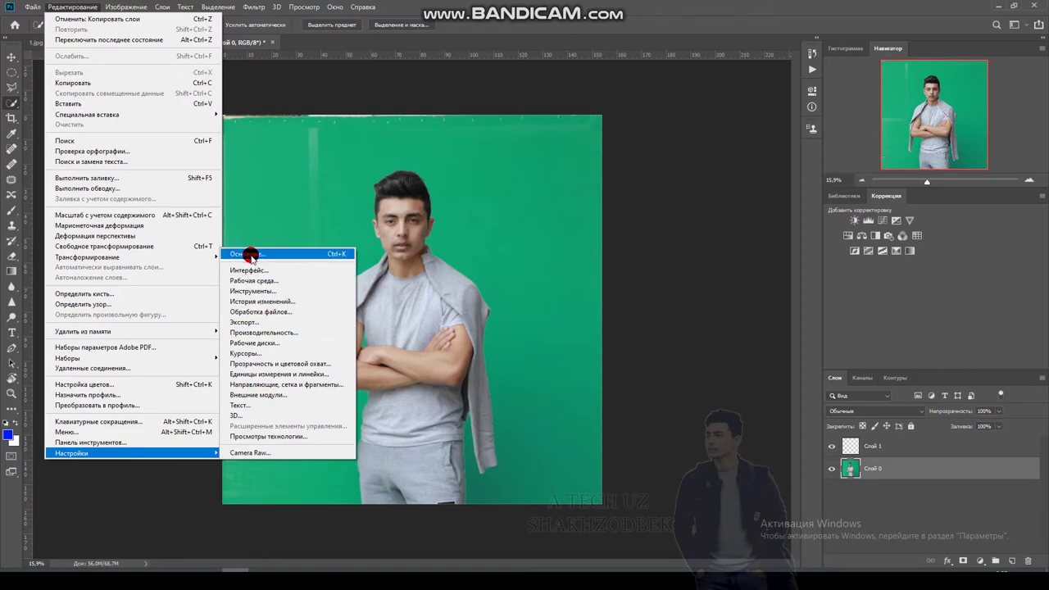
click(248, 254)
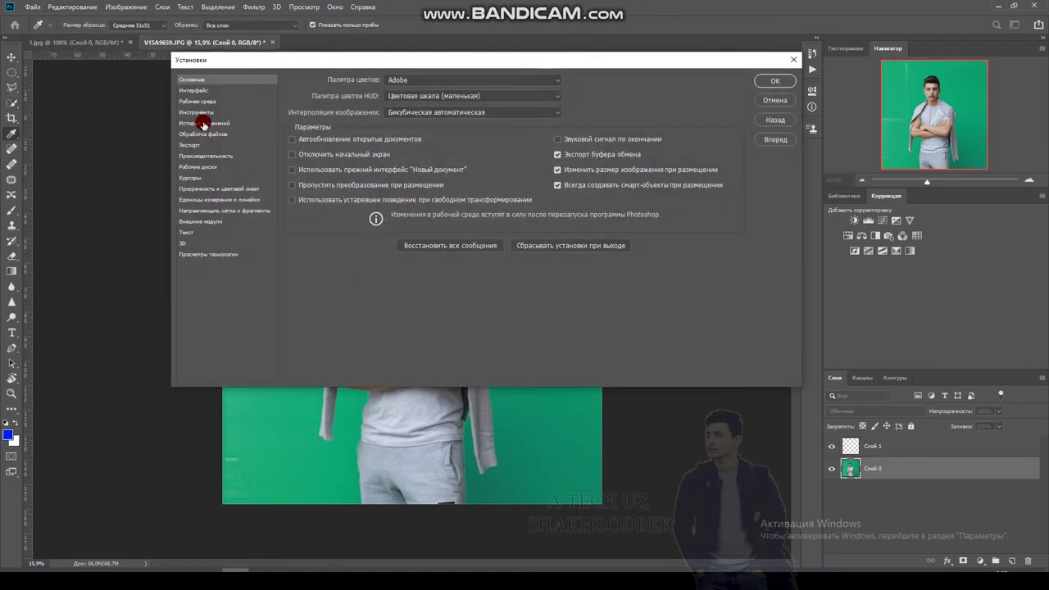
click(193, 91)
click(195, 112)
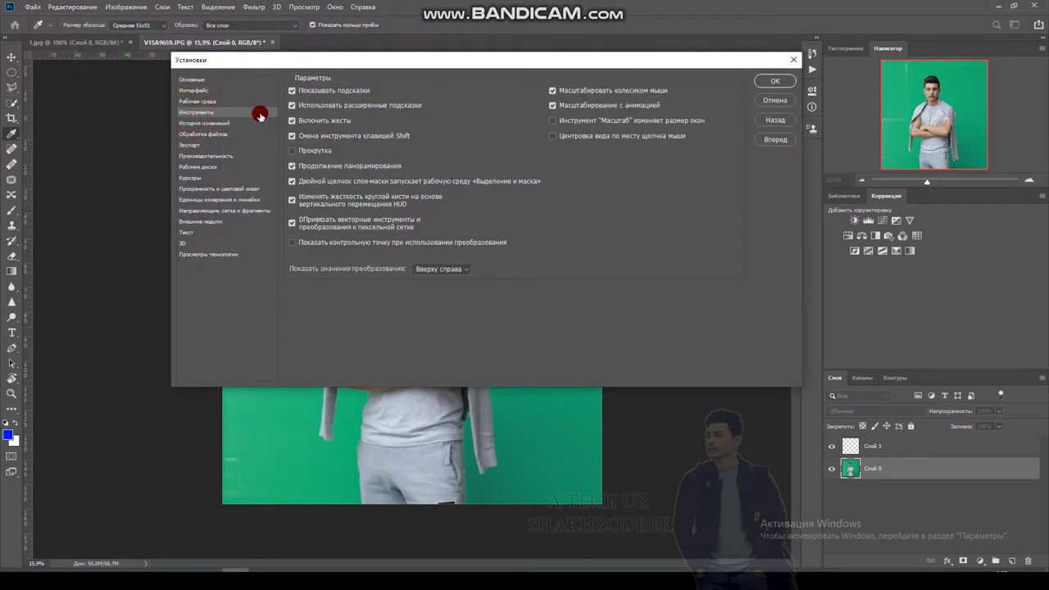
click(293, 91)
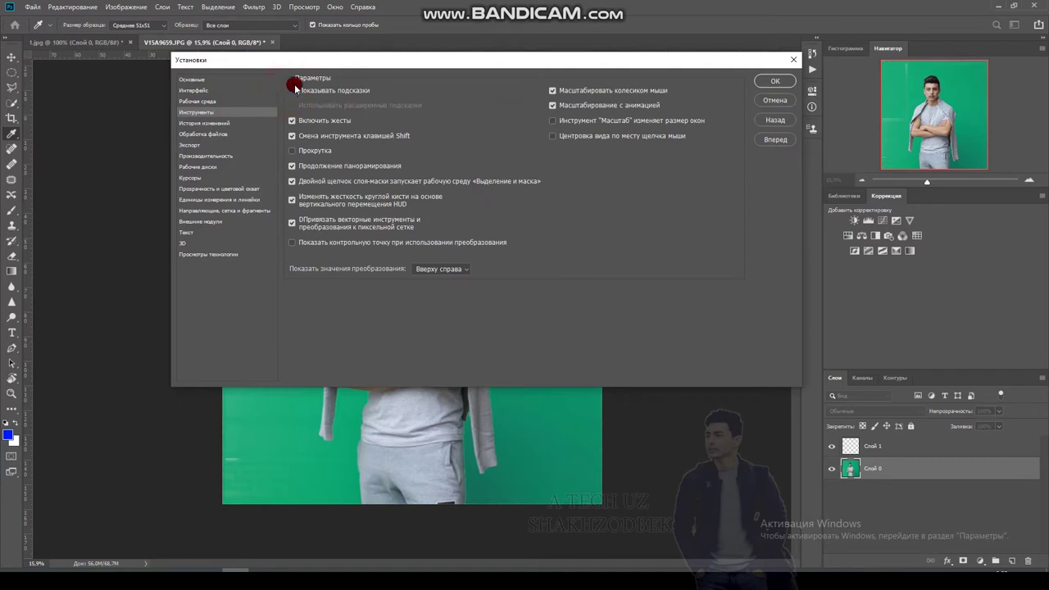
click(293, 91)
click(293, 91)
click(292, 91)
click(773, 82)
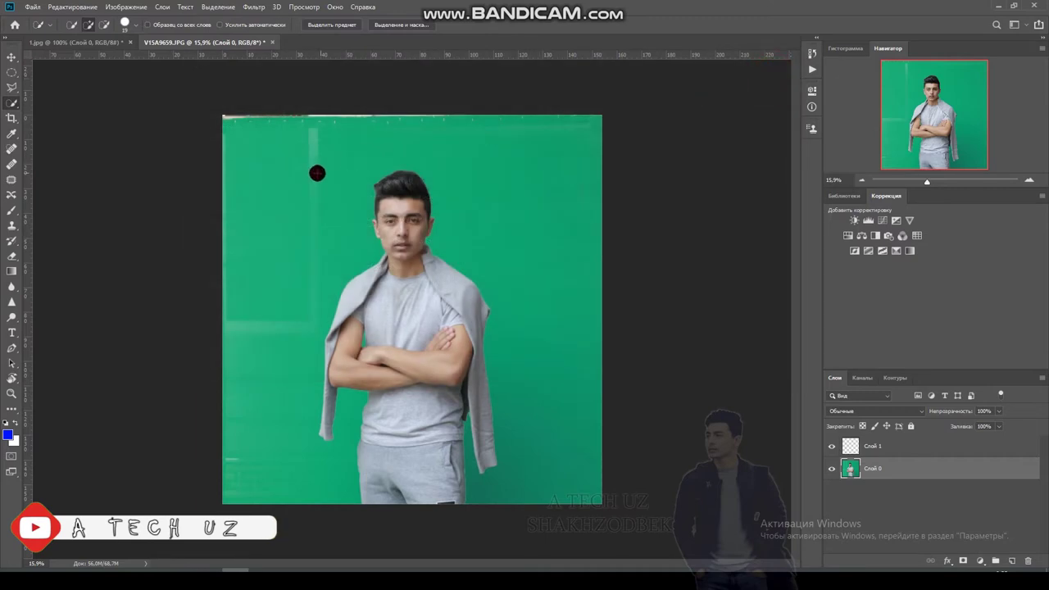
Switch to the Quick Selection tool and run Select Subject on the photo
right_click(12, 104)
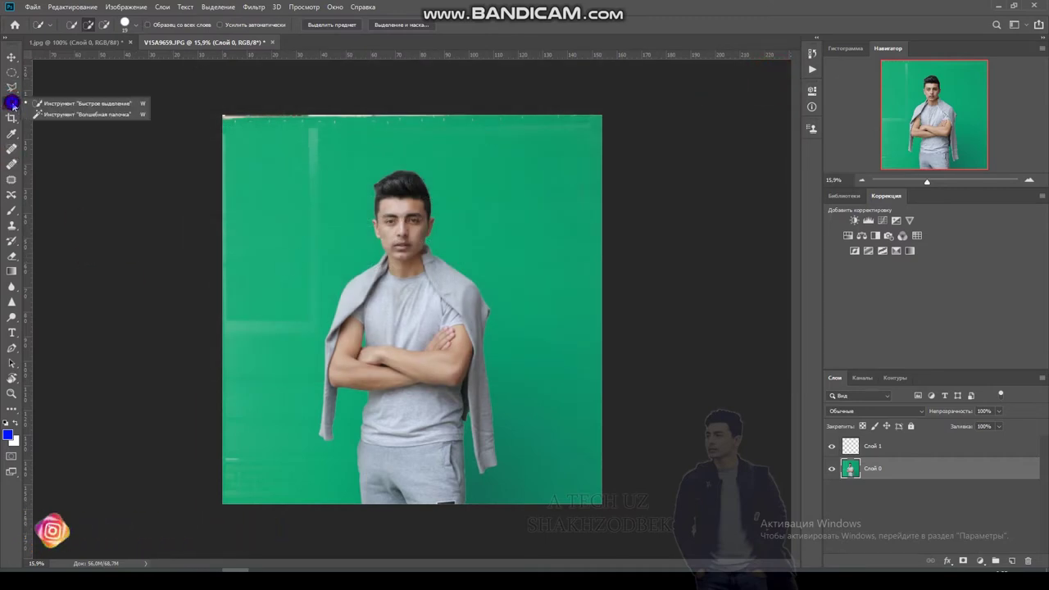
click(55, 104)
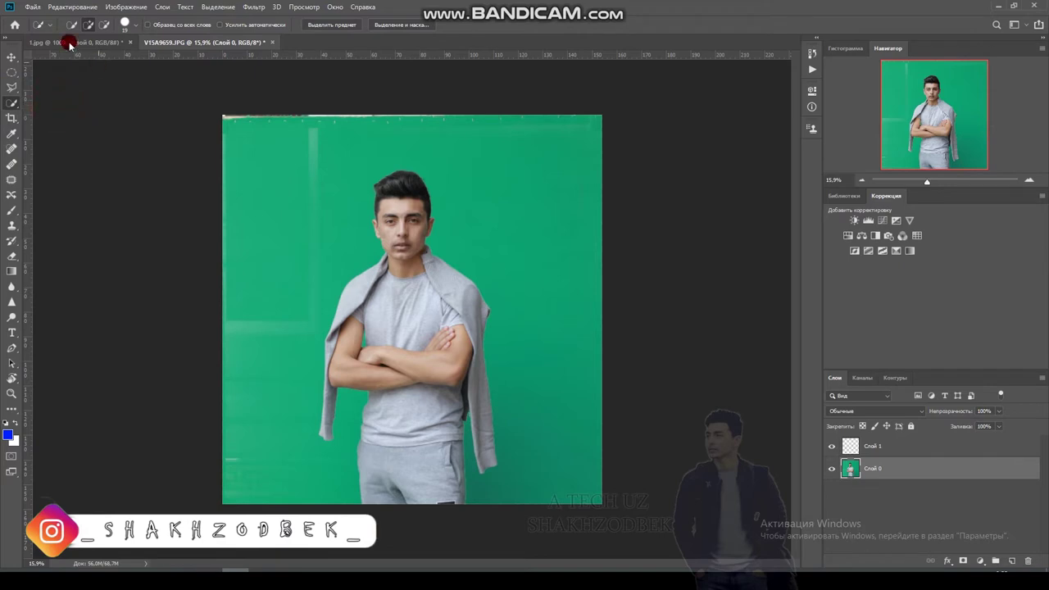
click(318, 29)
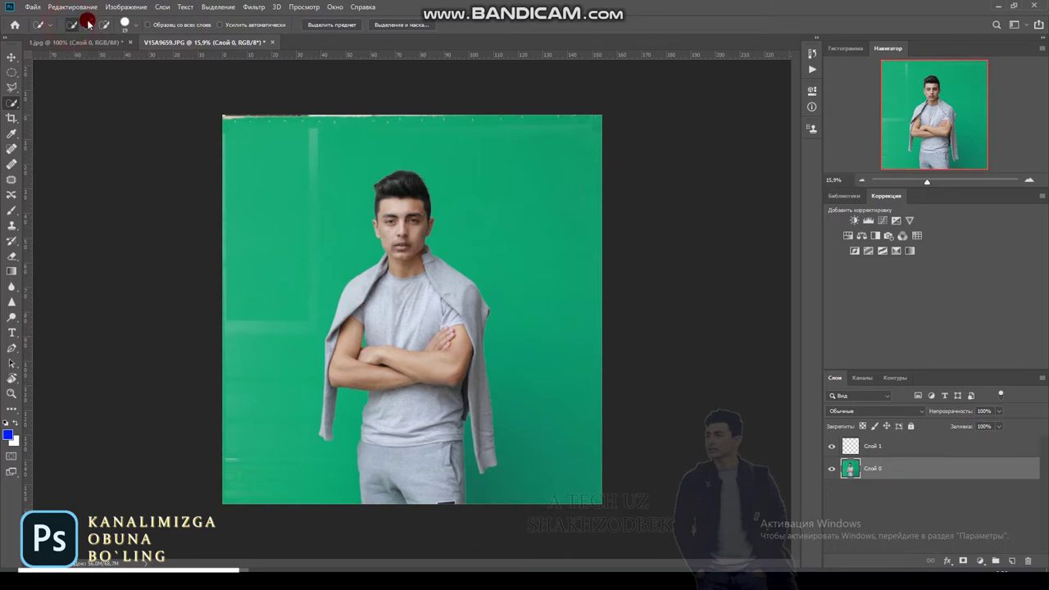
scroll(426, 209, up, 2)
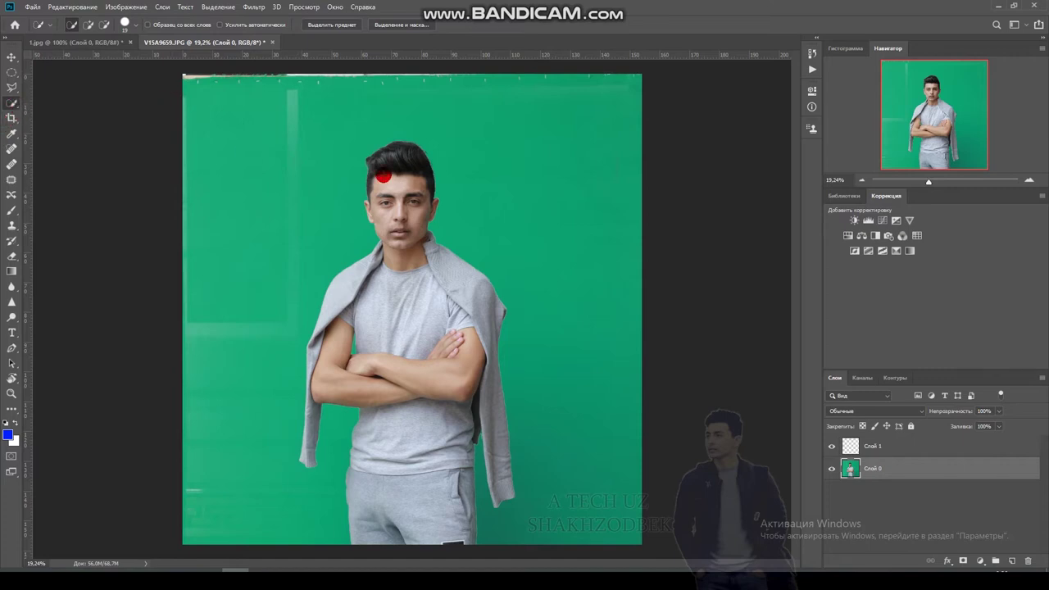
Quick-select the man's figure, nudge it with the Move tool, and begin a new HDTV 1080p document
click(10, 105)
mouse_move(405, 150)
mouse_down()
mouse_move(408, 270)
mouse_move(459, 286)
mouse_move(493, 399)
mouse_move(470, 370)
mouse_move(431, 516)
mouse_move(417, 459)
mouse_move(354, 350)
mouse_move(314, 347)
mouse_move(341, 300)
mouse_move(311, 434)
mouse_up()
click(54, 74)
click(11, 57)
mouse_move(374, 206)
mouse_down()
mouse_move(318, 213)
mouse_move(475, 176)
mouse_move(395, 215)
mouse_move(403, 201)
mouse_up()
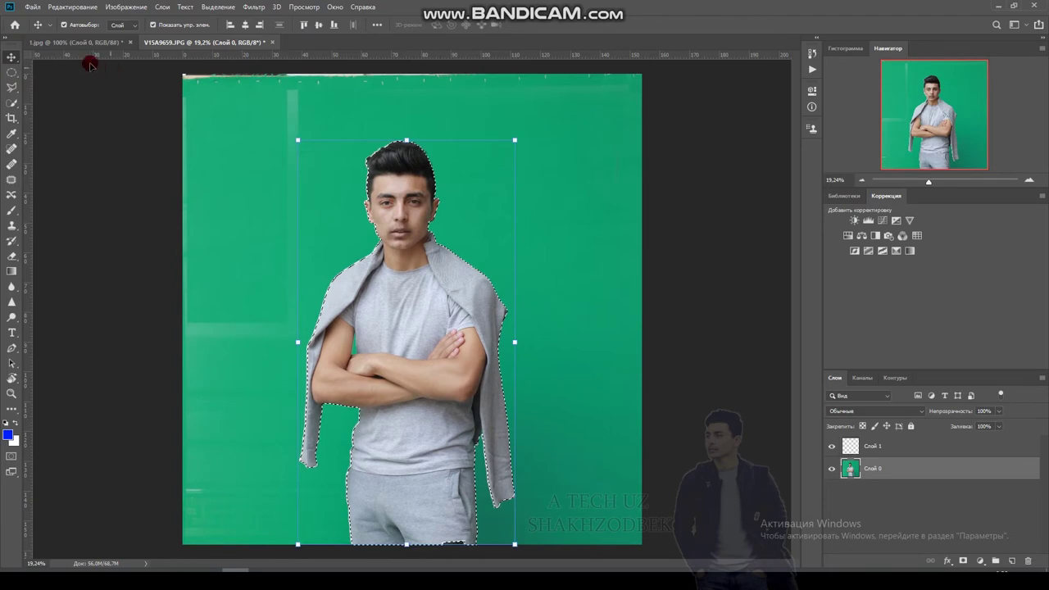
click(27, 9)
click(43, 19)
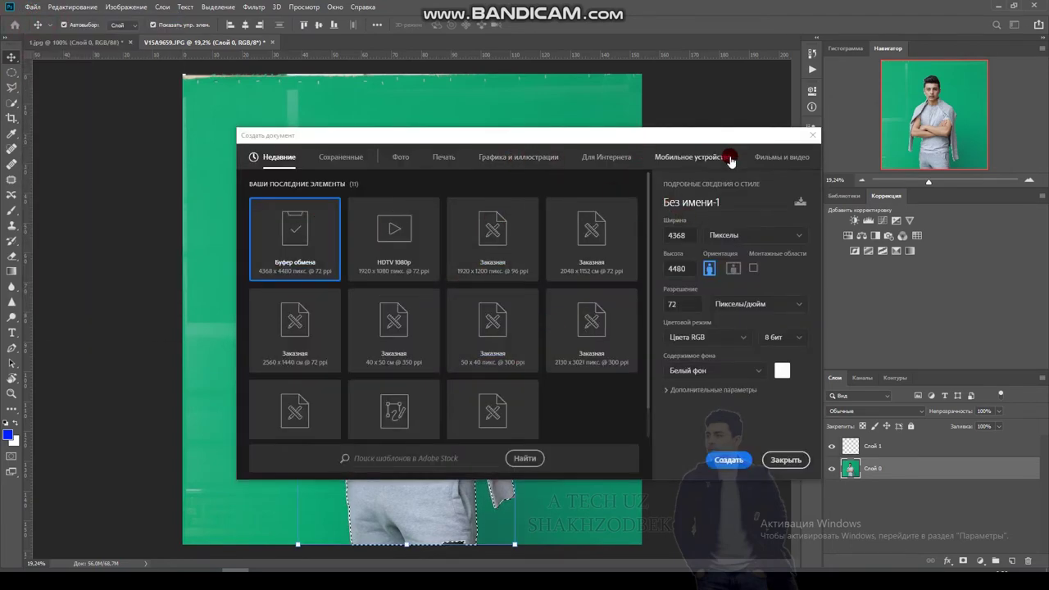
Create the 1920×1080 document and paste the copied man into it
click(727, 460)
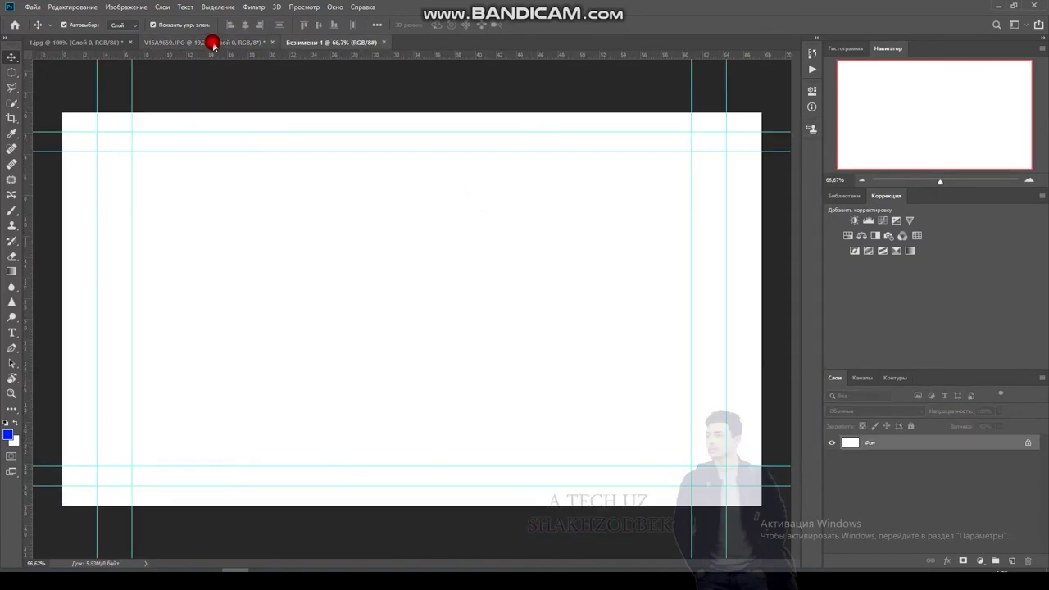
click(211, 42)
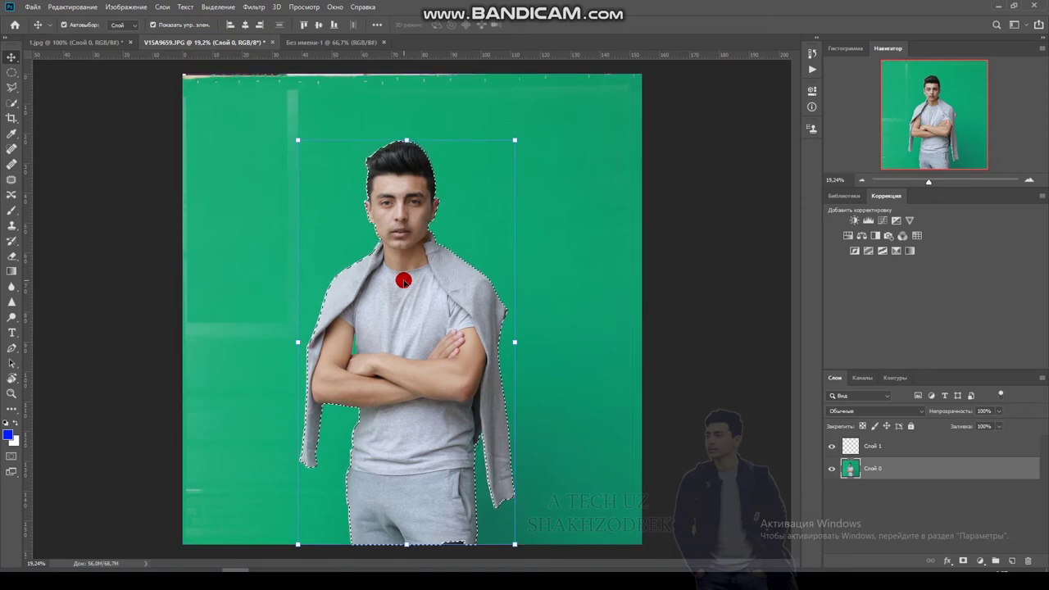
click(328, 42)
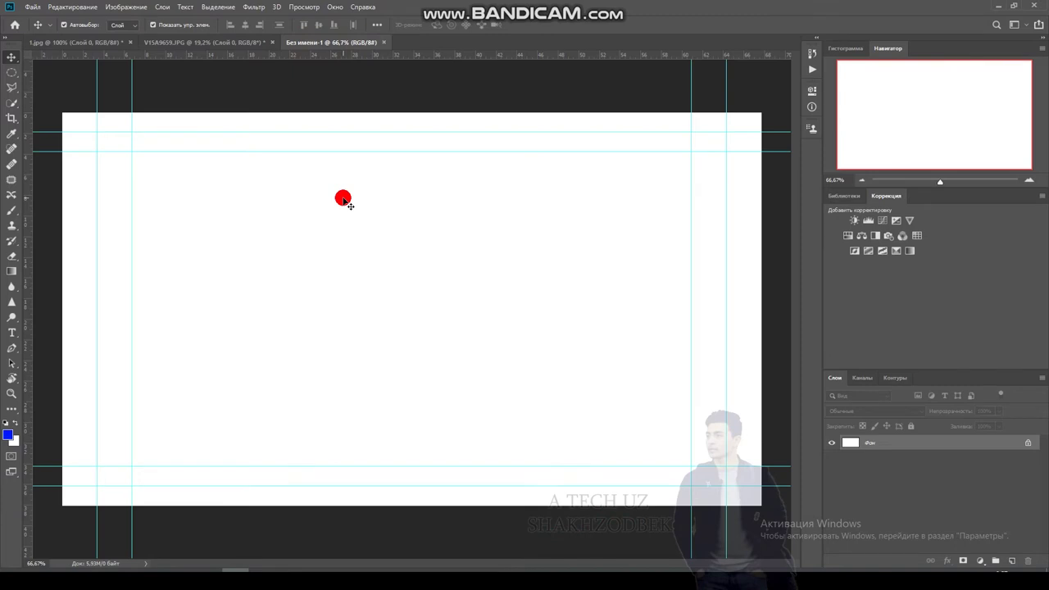
key(ctrl+v)
Scale the pasted man down on the canvas, then drag another copy over from the photo
scroll(345, 201, down, 3)
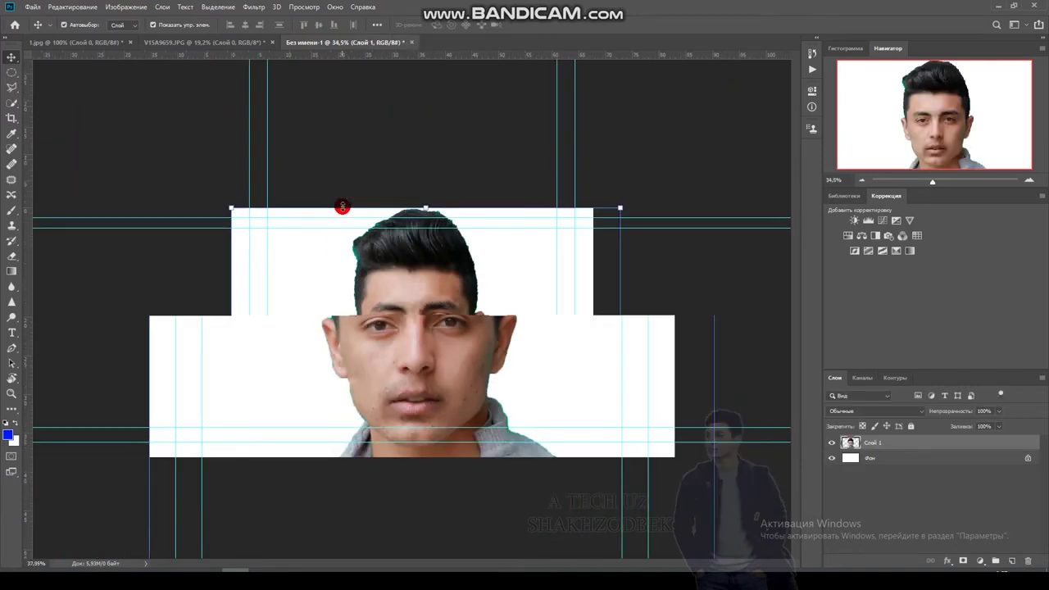
scroll(342, 225, down, 3)
mouse_move(516, 257)
mouse_down()
mouse_move(351, 527)
mouse_move(418, 273)
mouse_move(402, 306)
mouse_up()
click(550, 25)
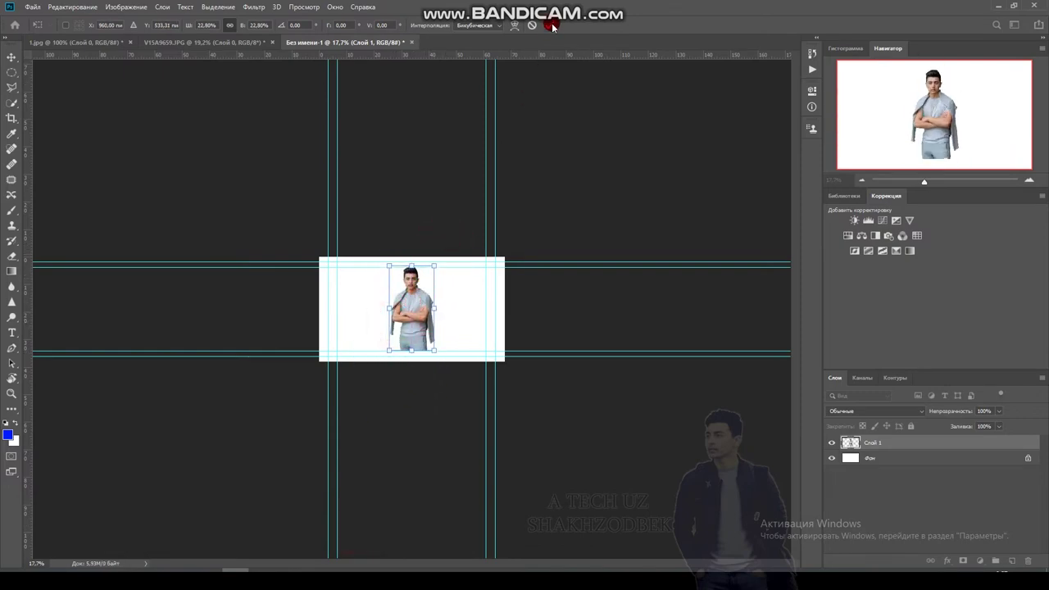
click(237, 41)
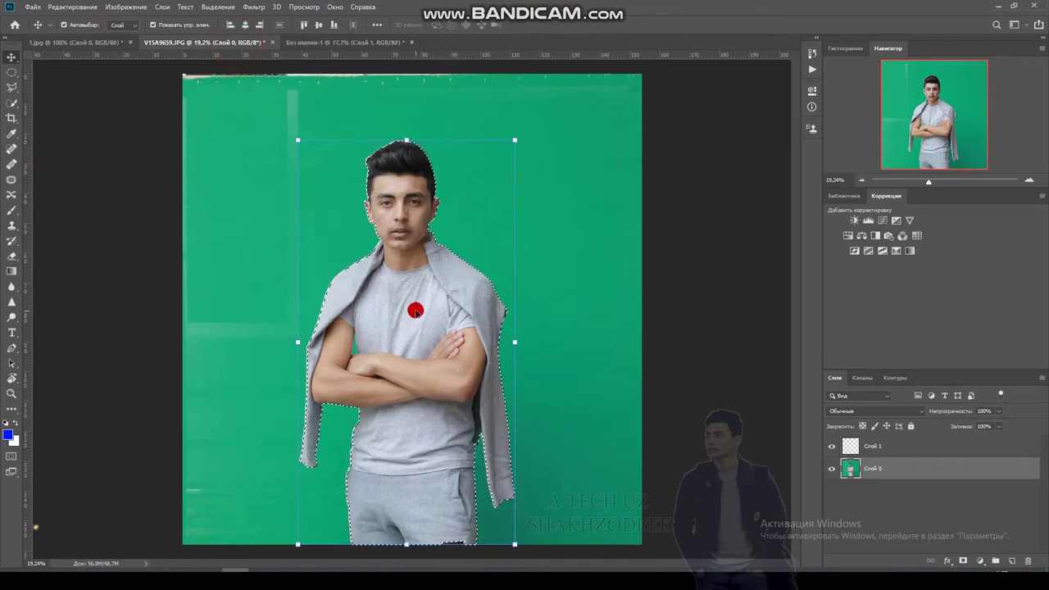
mouse_move(415, 311)
mouse_down()
mouse_move(354, 64)
mouse_move(406, 287)
mouse_up()
Shrink the second copy of the man and place it beside the first
drag(501, 123, 398, 347)
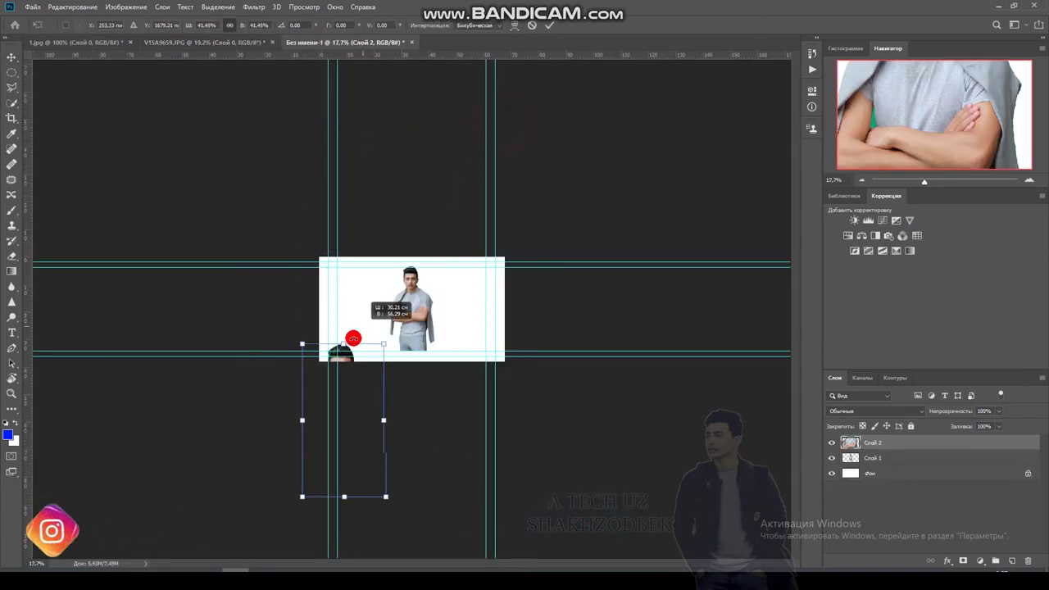
mouse_move(344, 369)
mouse_down()
mouse_move(388, 276)
mouse_move(343, 297)
mouse_up()
click(246, 42)
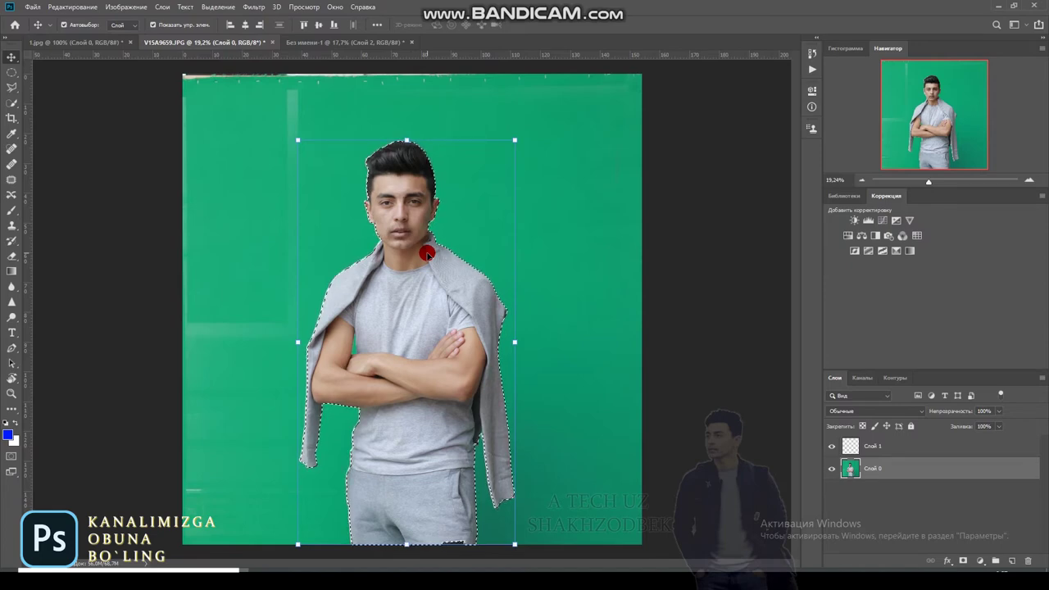
On the photo, undo the accidental offset duplicate and deselect the man
mouse_move(401, 261)
mouse_down()
mouse_move(505, 247)
mouse_move(413, 278)
mouse_up()
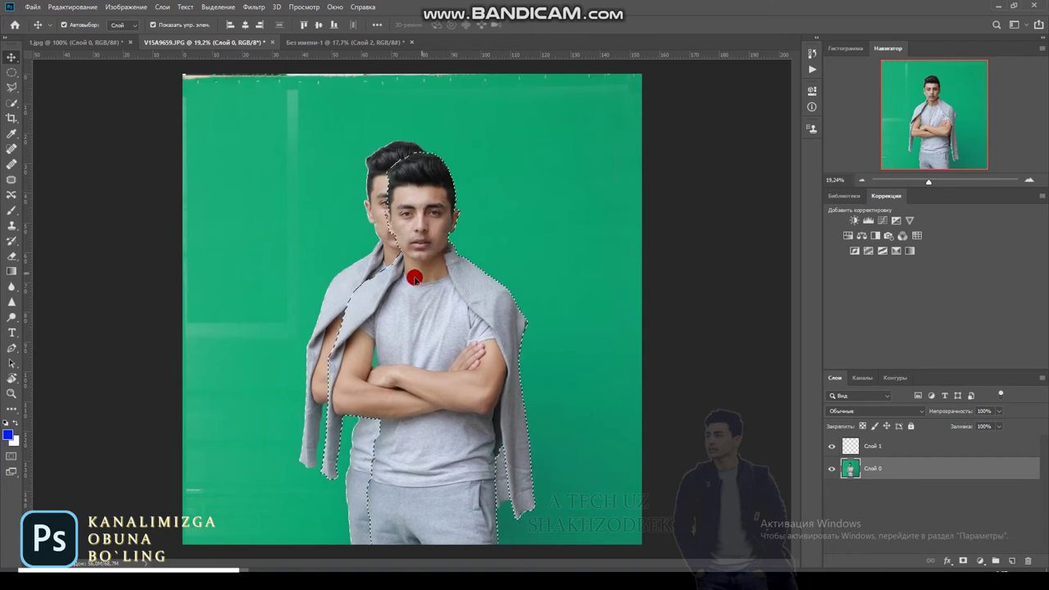
key(ctrl+z)
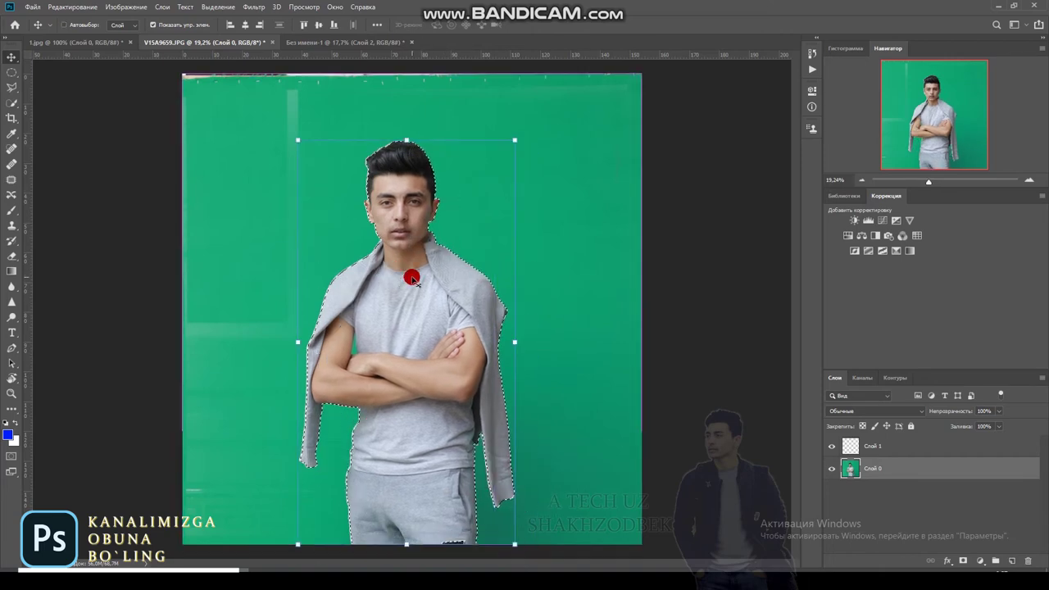
key(ctrl+d)
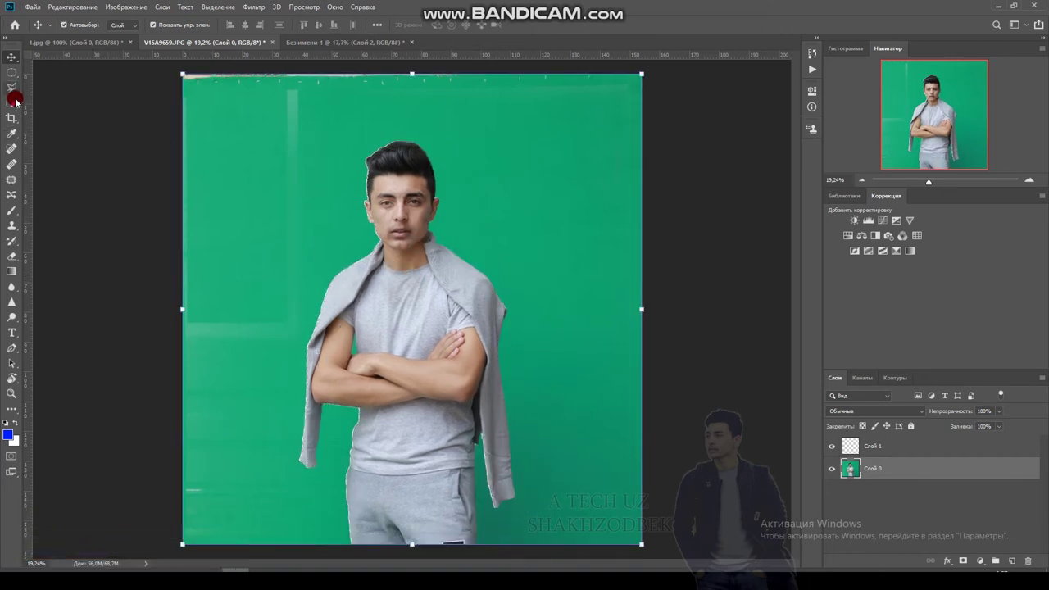
Pick the Magic Wand tool from the selection tools, set to New Selection mode
click(14, 102)
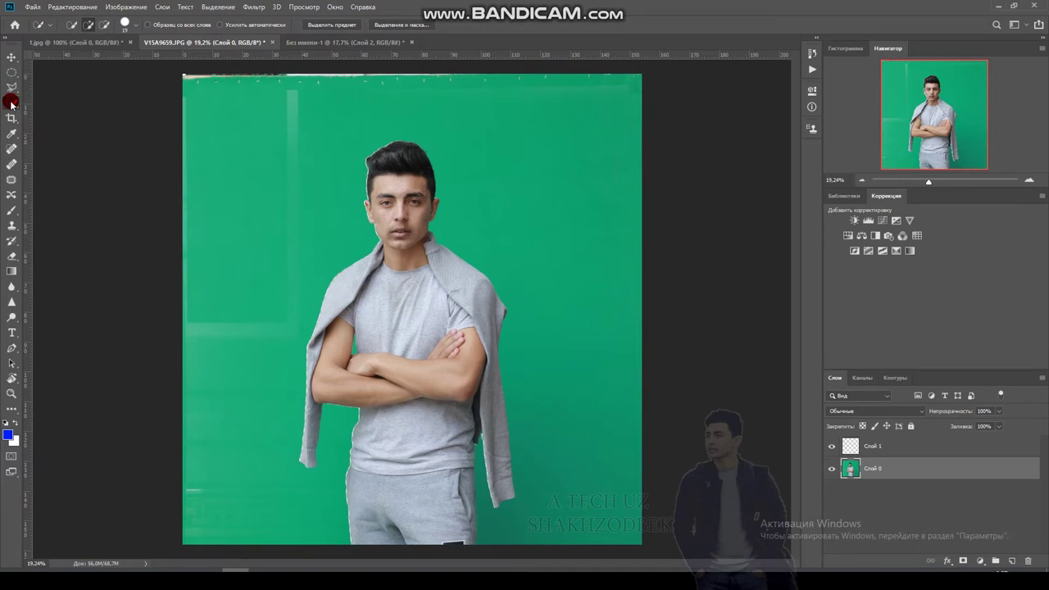
right_click(11, 104)
mouse_move(80, 114)
mouse_down()
mouse_move(64, 104)
mouse_move(69, 113)
mouse_up()
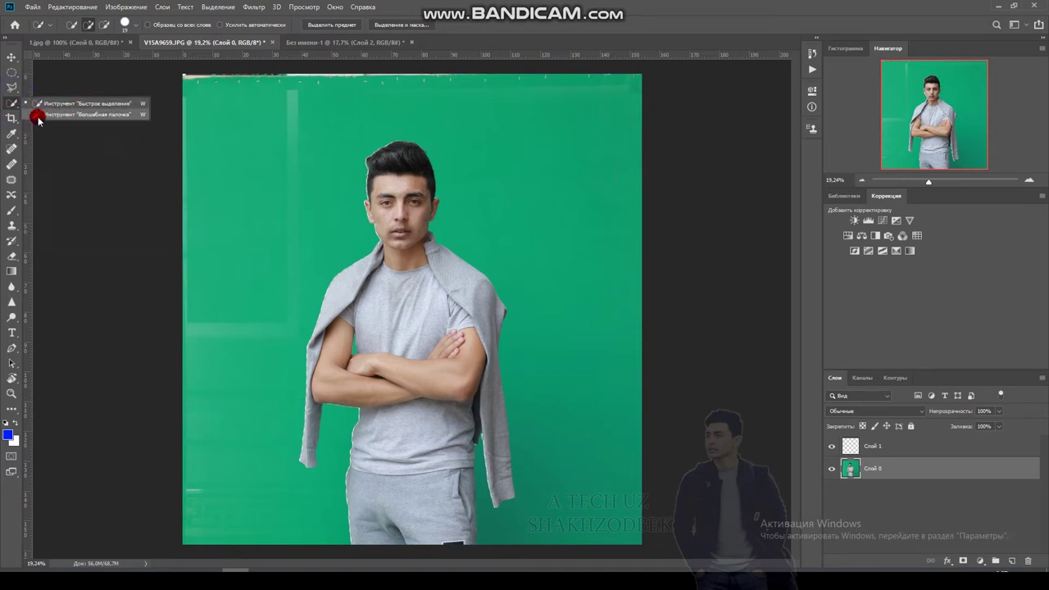
click(85, 119)
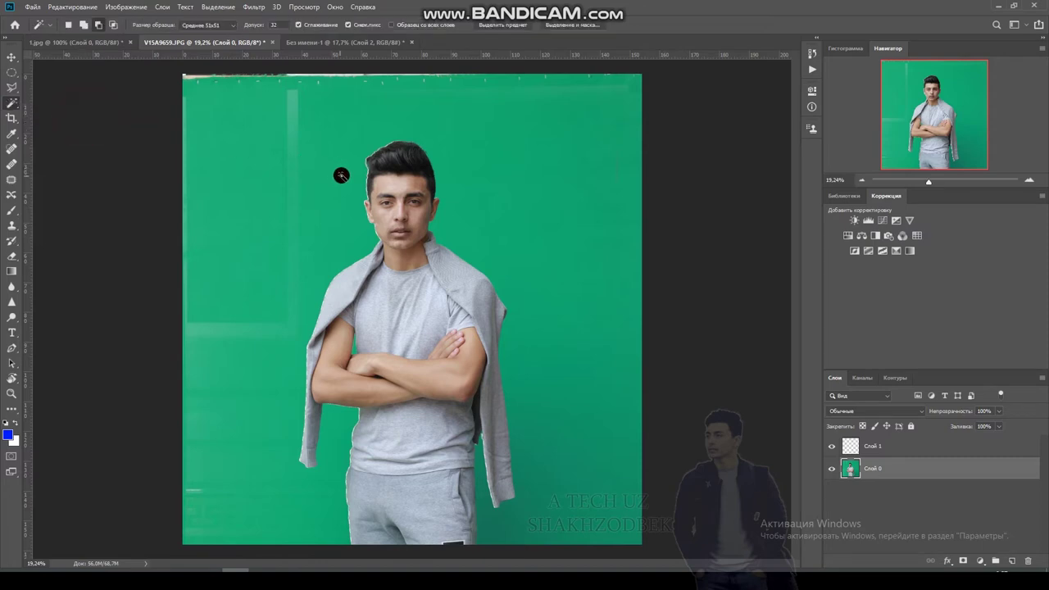
click(69, 25)
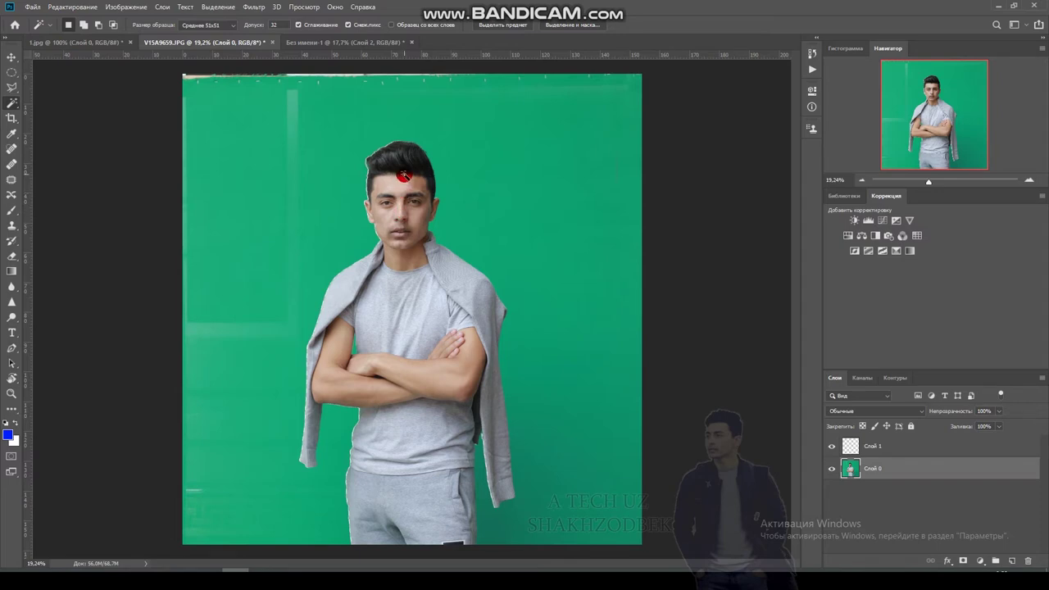
Brush-select the man's head, body, arms, jacket and trousers, subtracting the face interior
mouse_move(403, 175)
mouse_down()
mouse_move(352, 292)
mouse_move(403, 319)
mouse_move(386, 288)
mouse_move(402, 480)
mouse_move(394, 477)
mouse_move(421, 345)
mouse_move(396, 297)
mouse_move(402, 169)
mouse_move(386, 238)
mouse_move(3, 158)
mouse_up()
click(84, 24)
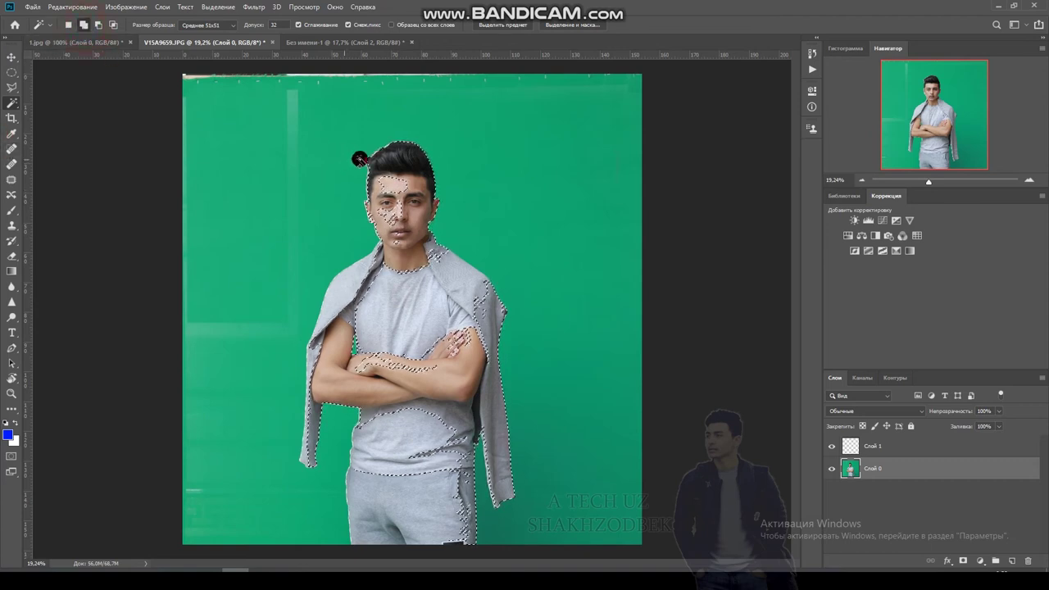
mouse_move(393, 182)
mouse_down()
mouse_move(398, 246)
mouse_move(385, 236)
mouse_move(351, 334)
mouse_move(398, 335)
mouse_move(447, 368)
mouse_move(454, 361)
mouse_move(398, 481)
mouse_move(457, 332)
mouse_move(501, 308)
mouse_up()
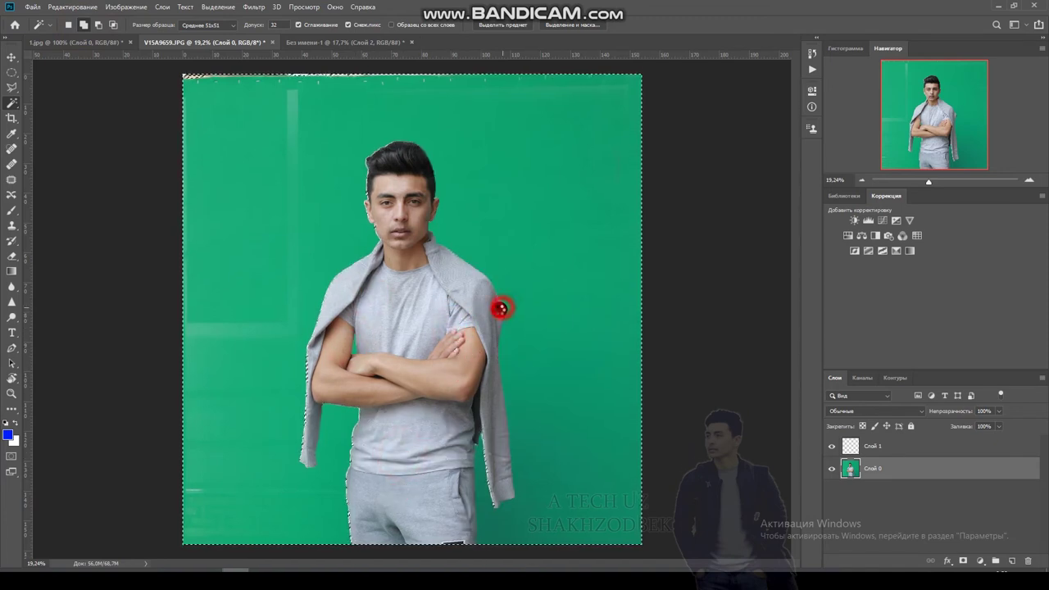
drag(580, 256, 614, 227)
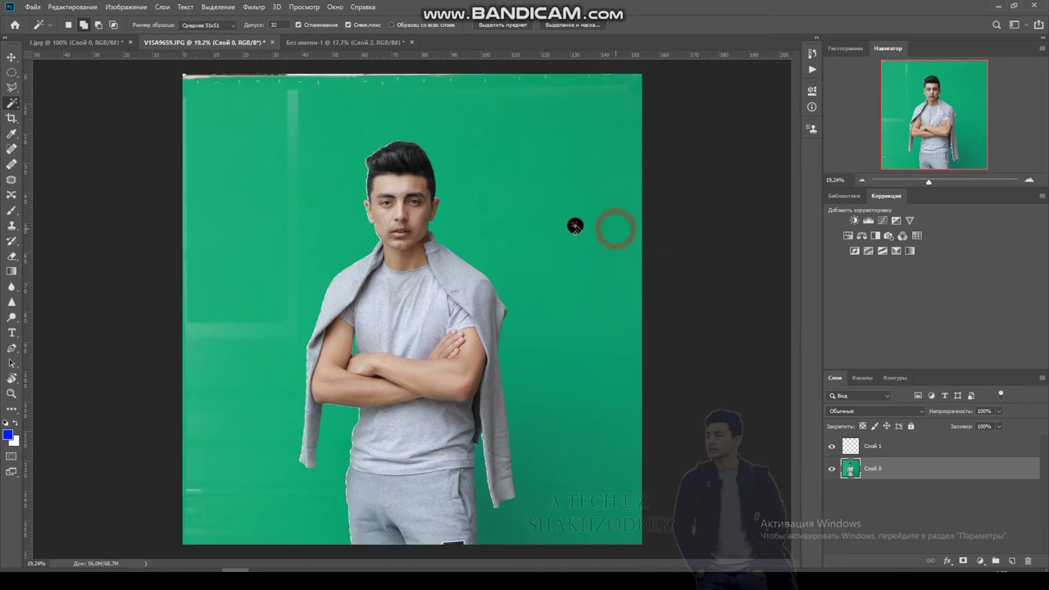
mouse_move(524, 500)
mouse_down()
mouse_move(453, 410)
mouse_move(473, 368)
mouse_move(494, 398)
mouse_move(499, 462)
mouse_move(433, 347)
mouse_move(426, 352)
mouse_move(398, 183)
mouse_move(370, 286)
mouse_move(408, 284)
mouse_move(398, 341)
mouse_move(351, 342)
mouse_move(449, 482)
mouse_up()
Subtract the green background from the selection, test-move the man, and undo the move
click(99, 24)
mouse_move(572, 197)
mouse_down()
mouse_move(536, 185)
mouse_move(585, 417)
mouse_move(506, 457)
mouse_move(196, 346)
mouse_move(206, 331)
mouse_up()
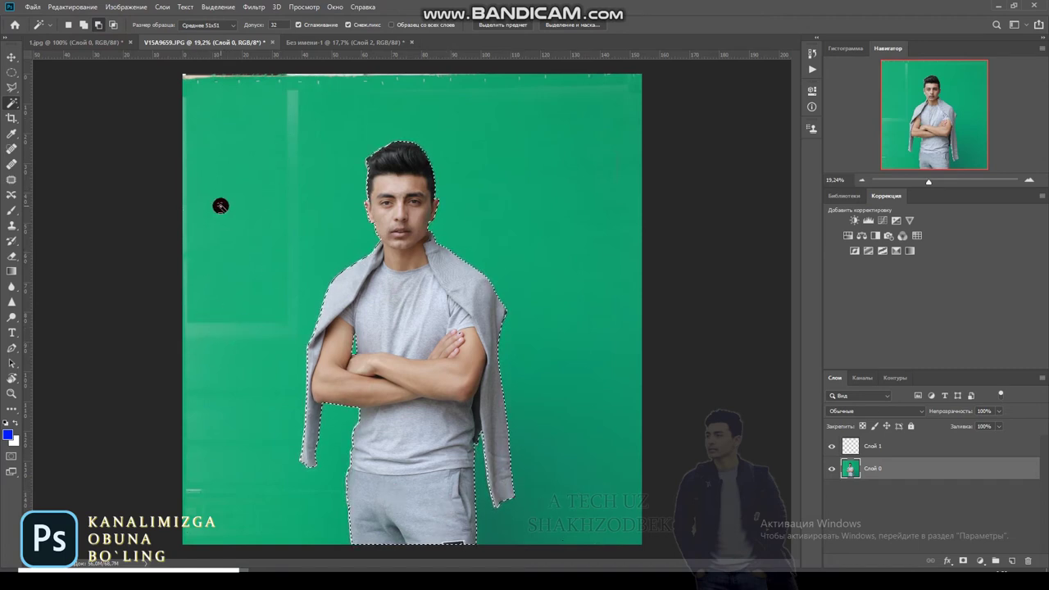
click(12, 56)
mouse_move(401, 262)
mouse_down()
mouse_move(485, 234)
mouse_move(429, 295)
mouse_move(407, 300)
mouse_up()
key(ctrl+z)
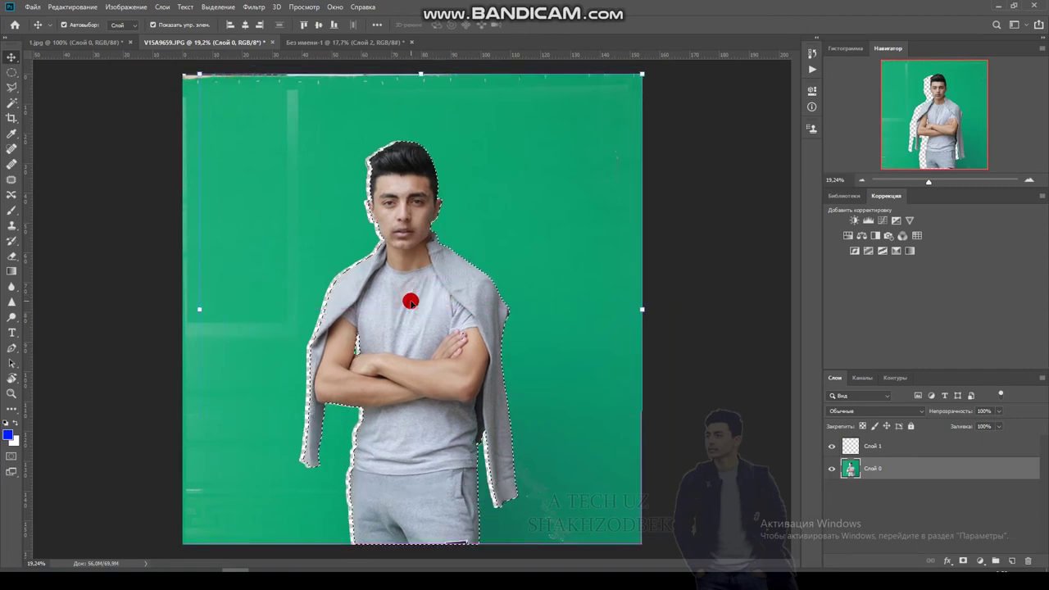
Deselect, nudge the photo layer back, and reselect the man's figure with Quick Selection
key(ctrl+d)
drag(405, 207, 408, 212)
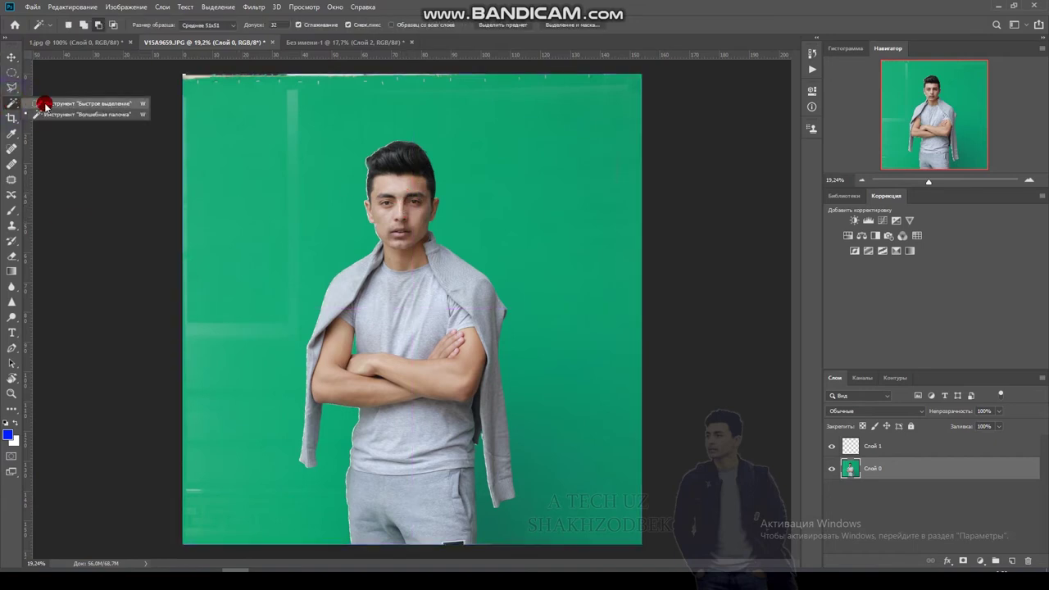
drag(12, 104, 47, 105)
key(shift+w)
mouse_move(389, 152)
mouse_down()
mouse_move(486, 425)
mouse_move(411, 501)
mouse_up()
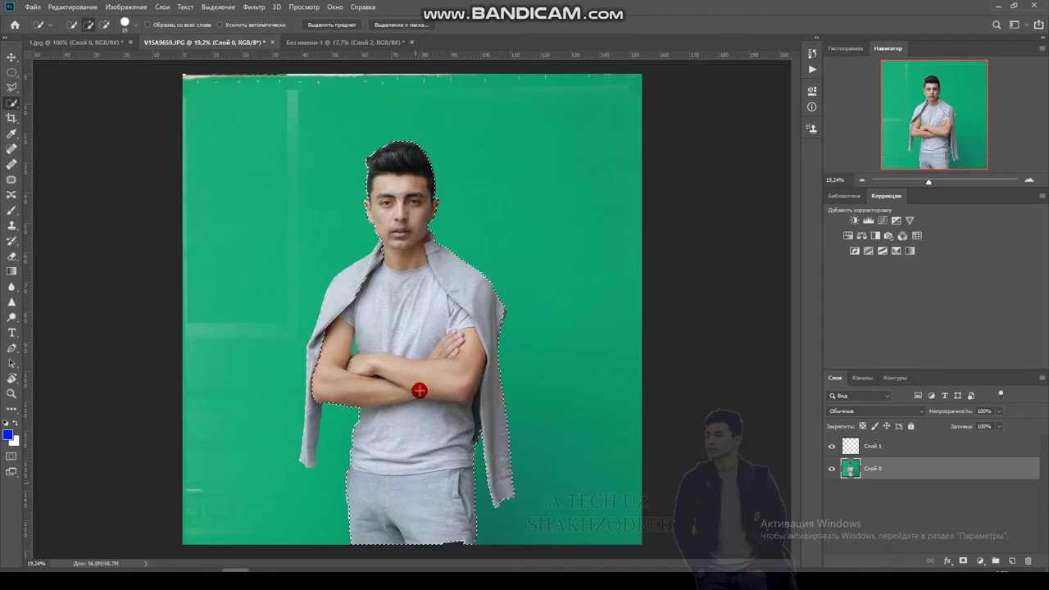
Apply a 100-pixel Feather to the man's selection via the right-click menu
right_click(392, 276)
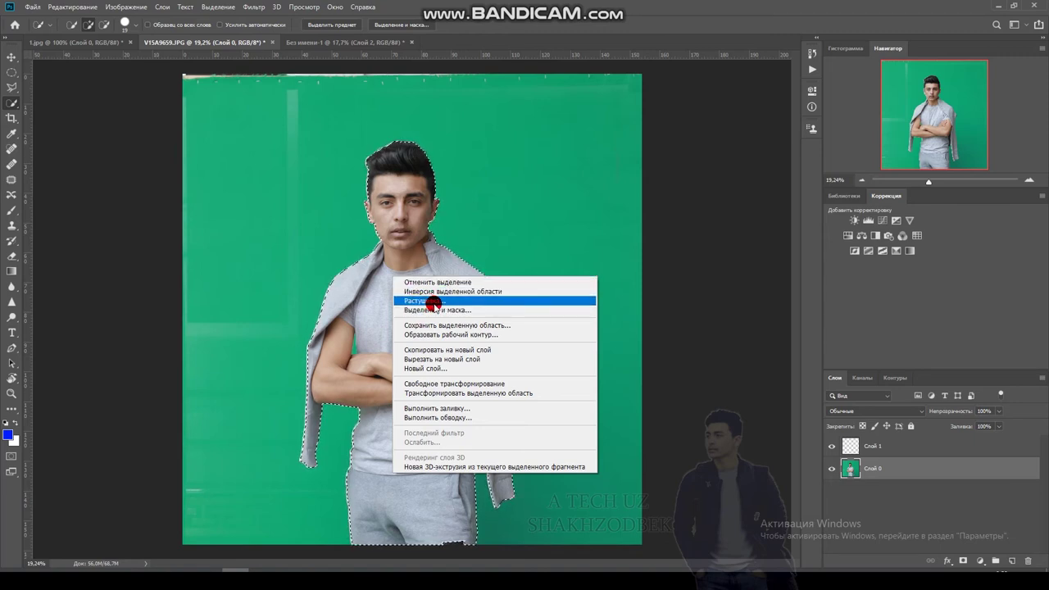
click(432, 303)
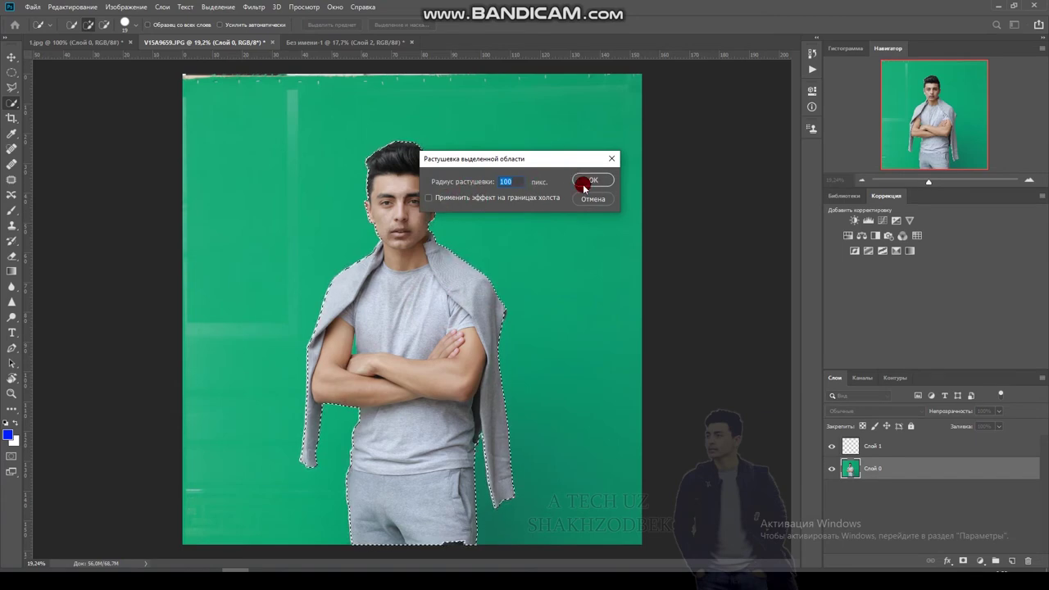
click(591, 180)
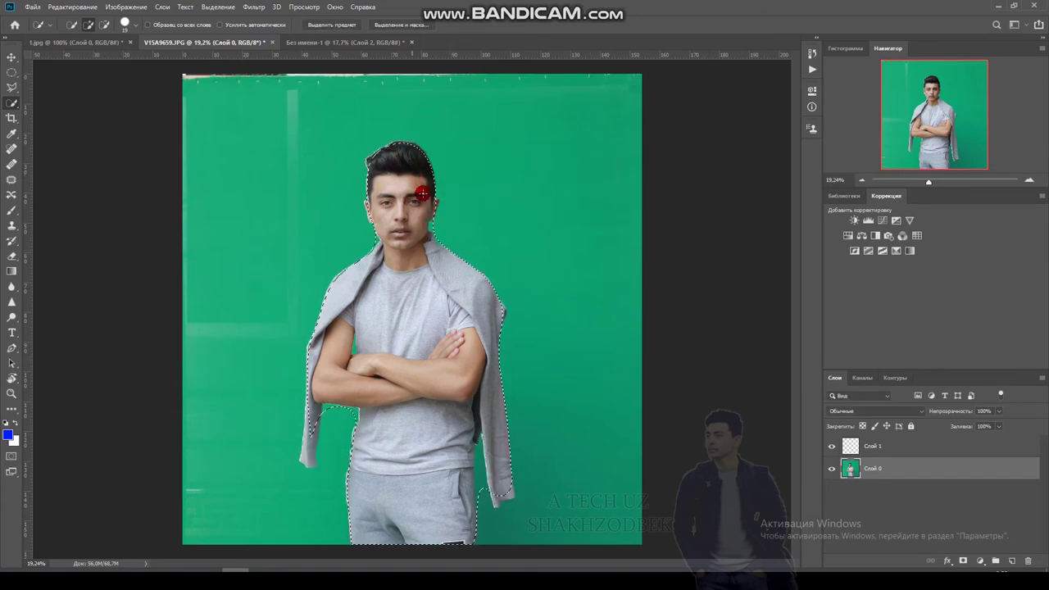
Zoom in on the man's hair and apply another 100-pixel feather to the selection
scroll(412, 140, up, 3)
scroll(404, 120, up, 3)
scroll(405, 123, up, 2)
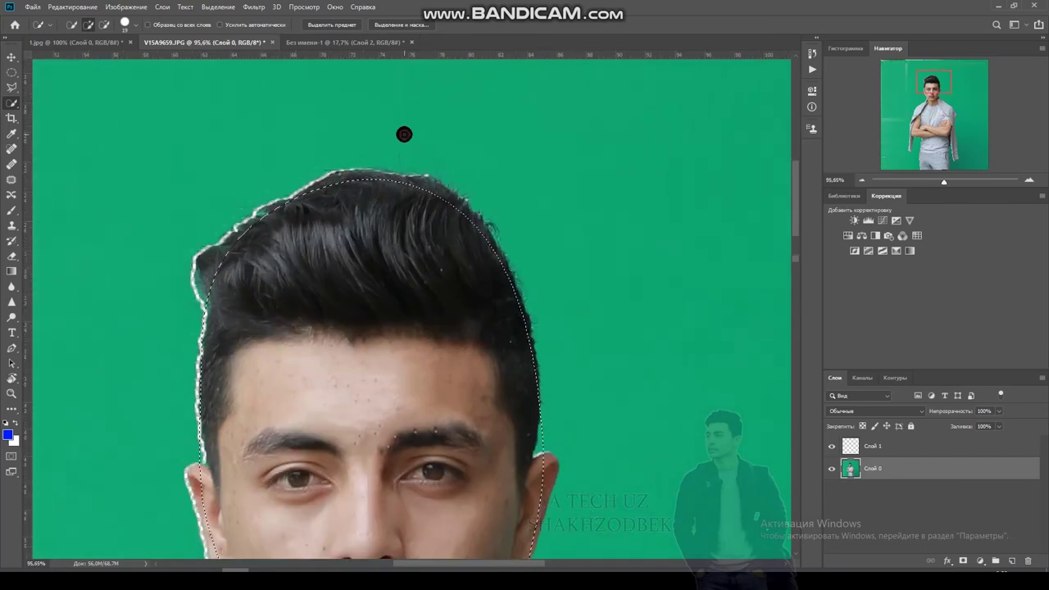
scroll(405, 134, up, 2)
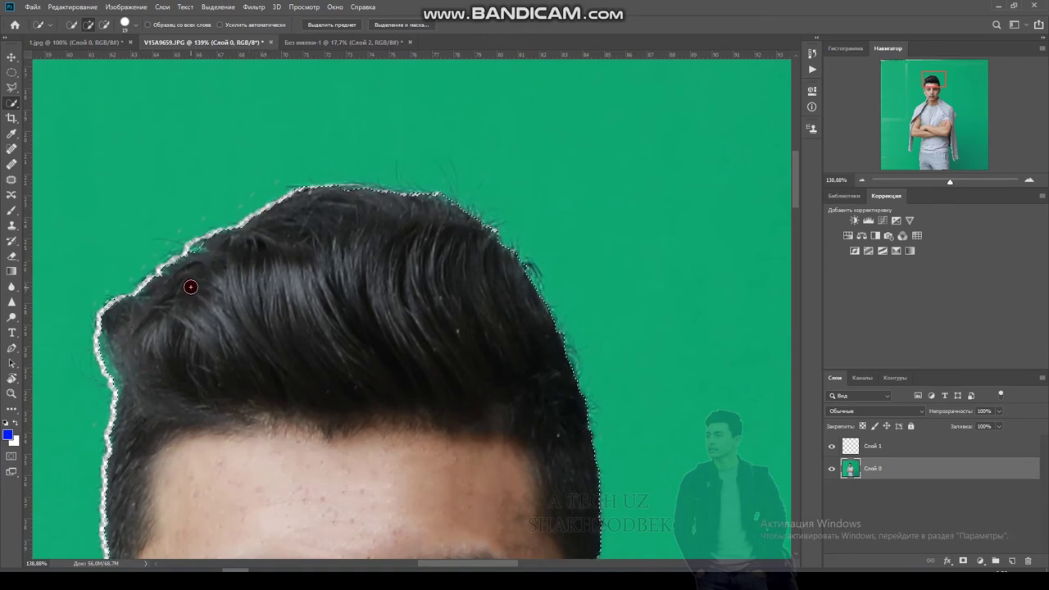
right_click(217, 284)
click(269, 311)
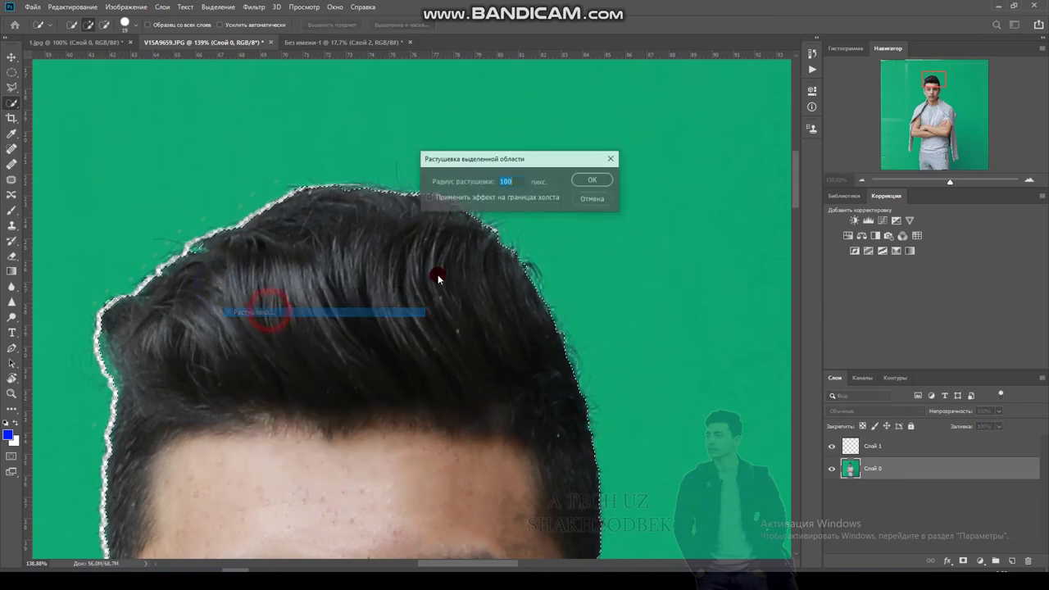
click(585, 180)
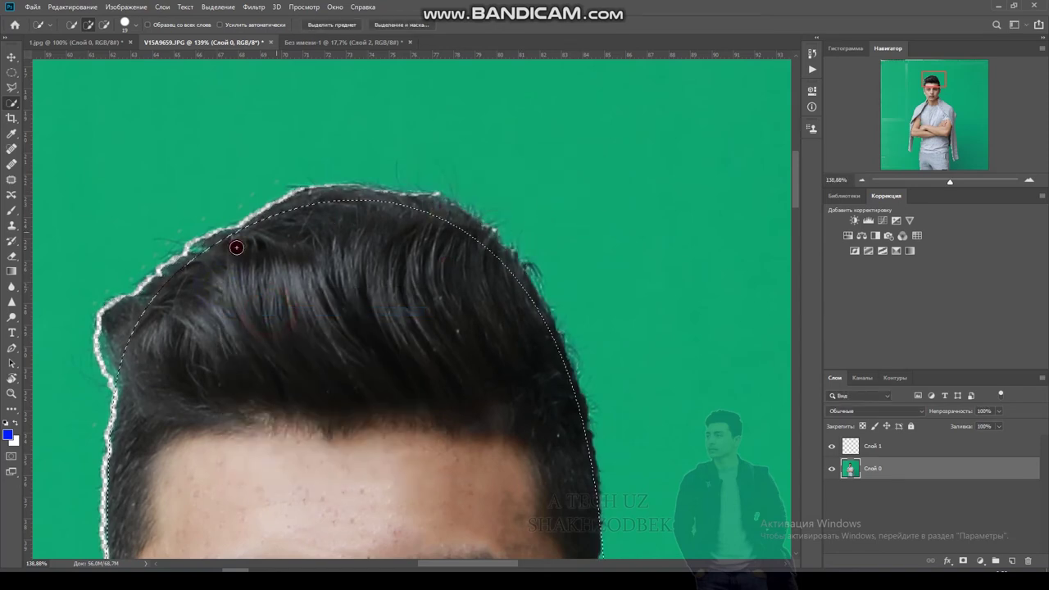
right_click(292, 232)
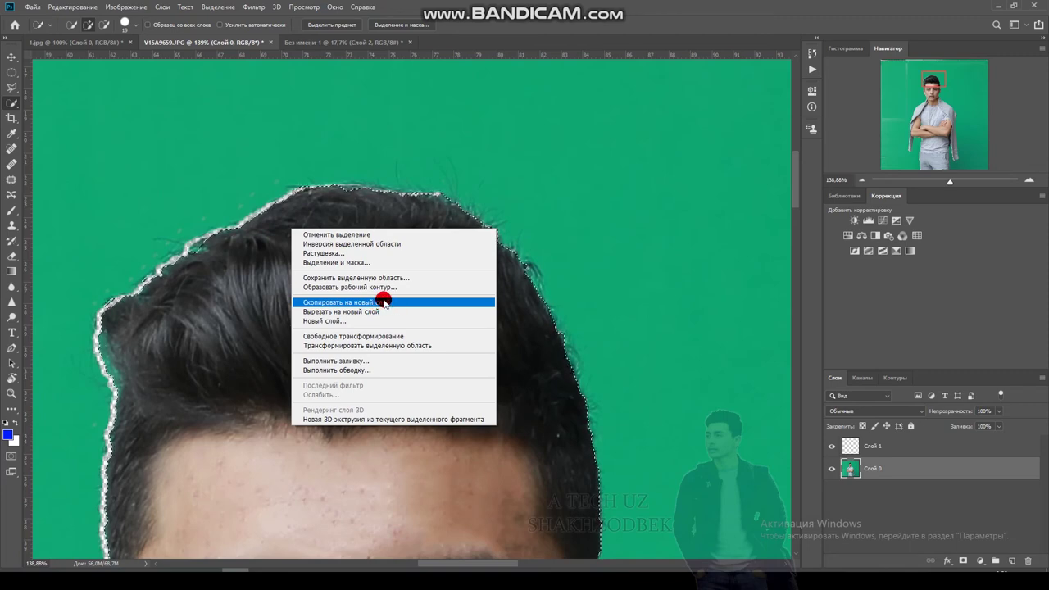
Copy the selected man onto a new layer and toggle layer visibility to check the cutout
click(383, 302)
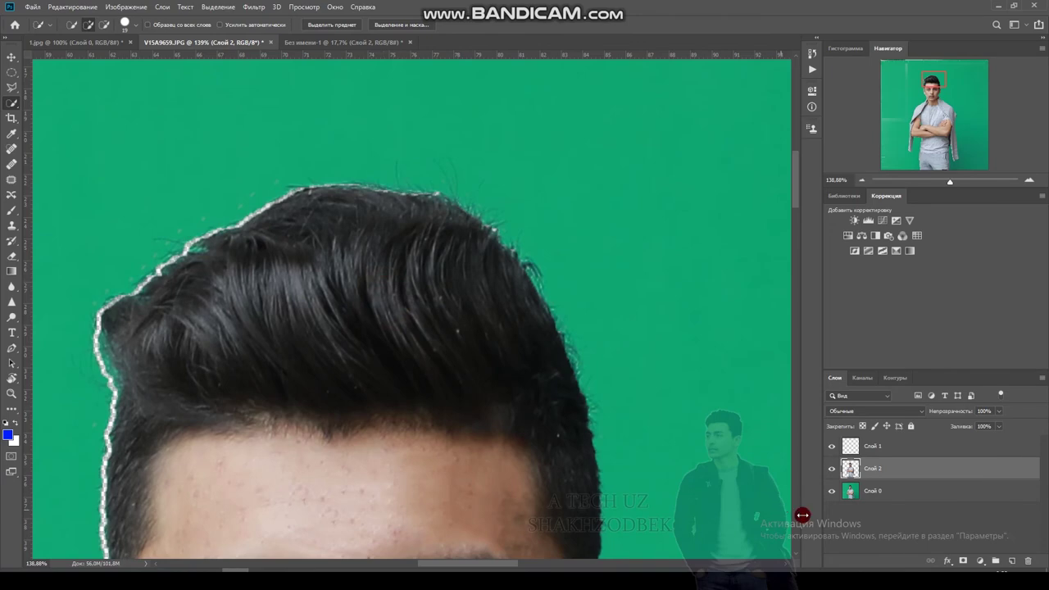
drag(383, 351, 394, 306)
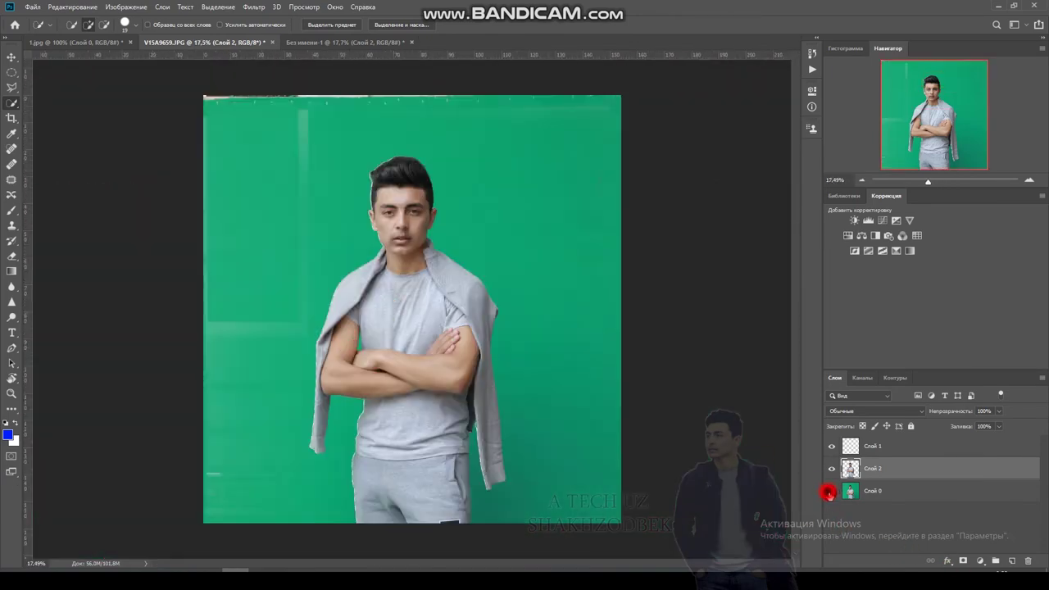
click(831, 491)
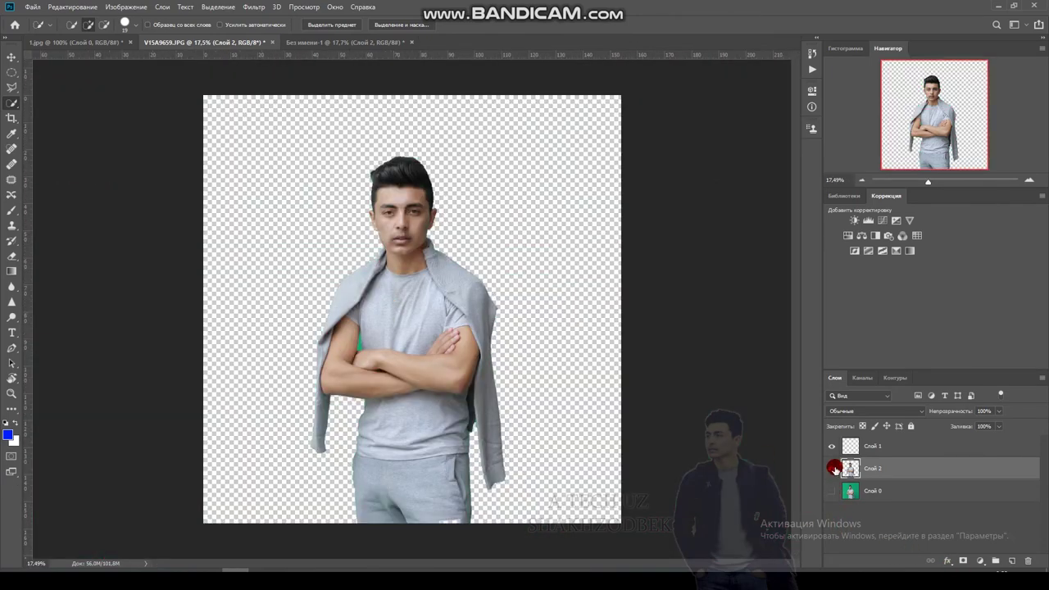
click(833, 469)
click(833, 468)
Delete the empty Слой 1, show the background again, and undo back toward the original photo
right_click(878, 445)
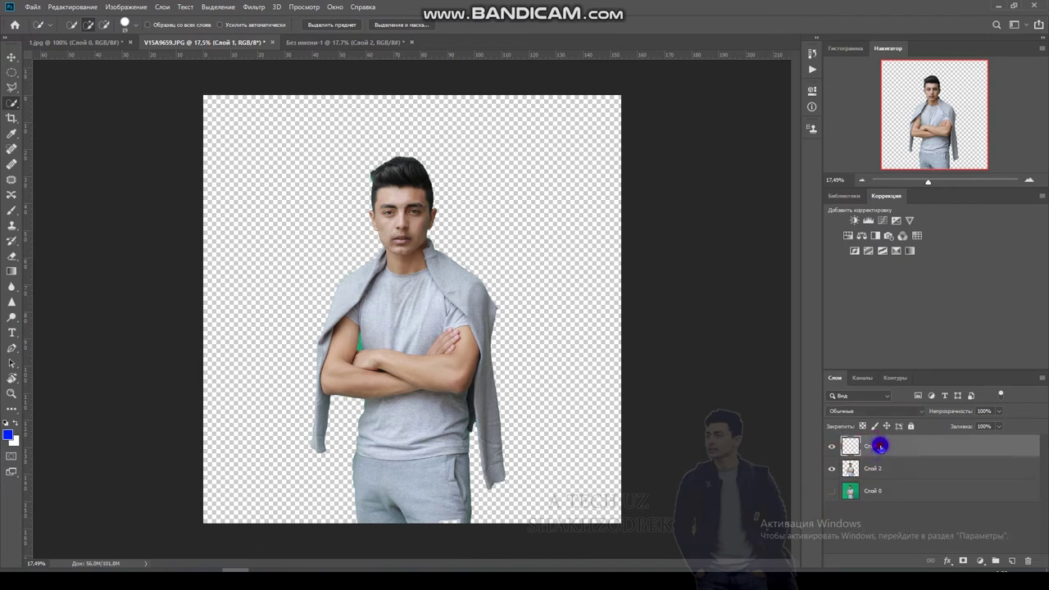
click(706, 174)
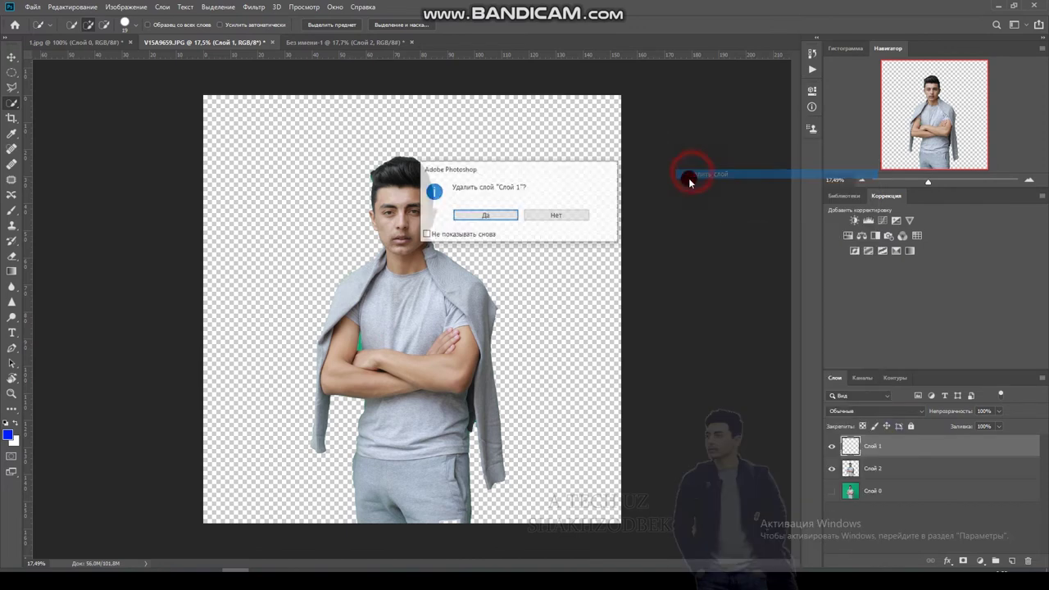
click(496, 215)
click(833, 469)
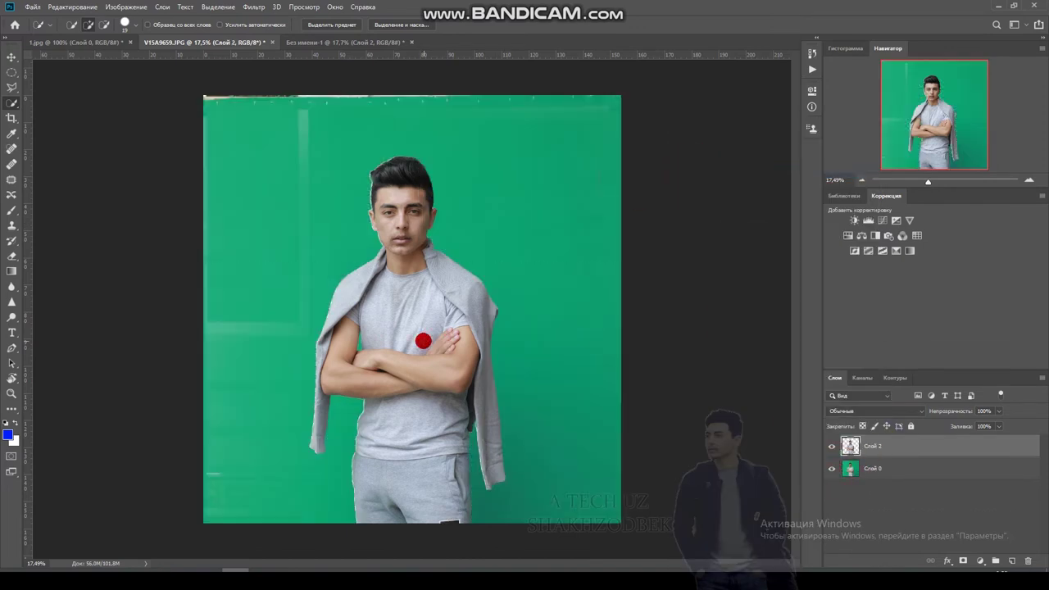
key(ctrl+z)
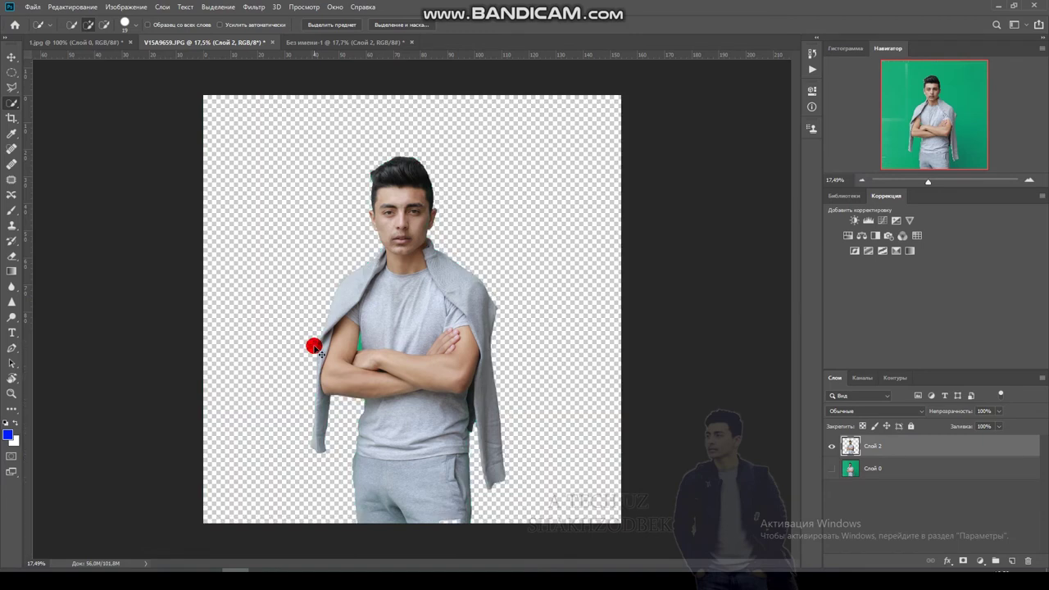
key(ctrl+z)
key(ctrl+z)
key(ctrl+z)
key(ctrl+z)
key(ctrl+z)
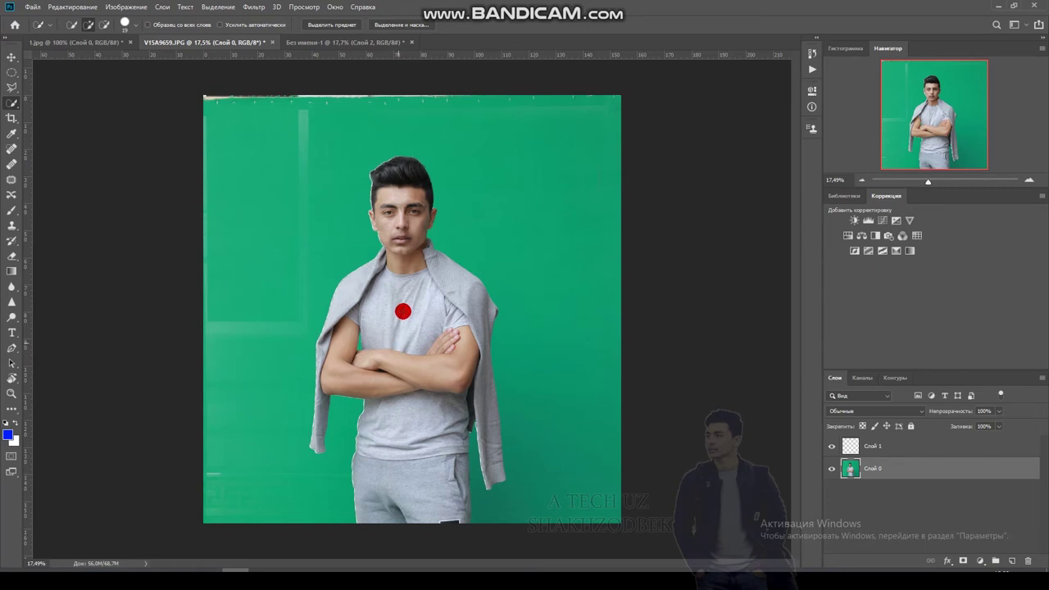
Quick-select the man's head, torso and jacket, then right-click inside the selection
mouse_move(393, 194)
mouse_down()
mouse_move(398, 282)
mouse_move(370, 379)
mouse_move(342, 300)
mouse_move(320, 389)
mouse_move(347, 351)
mouse_move(485, 358)
mouse_move(479, 397)
mouse_up()
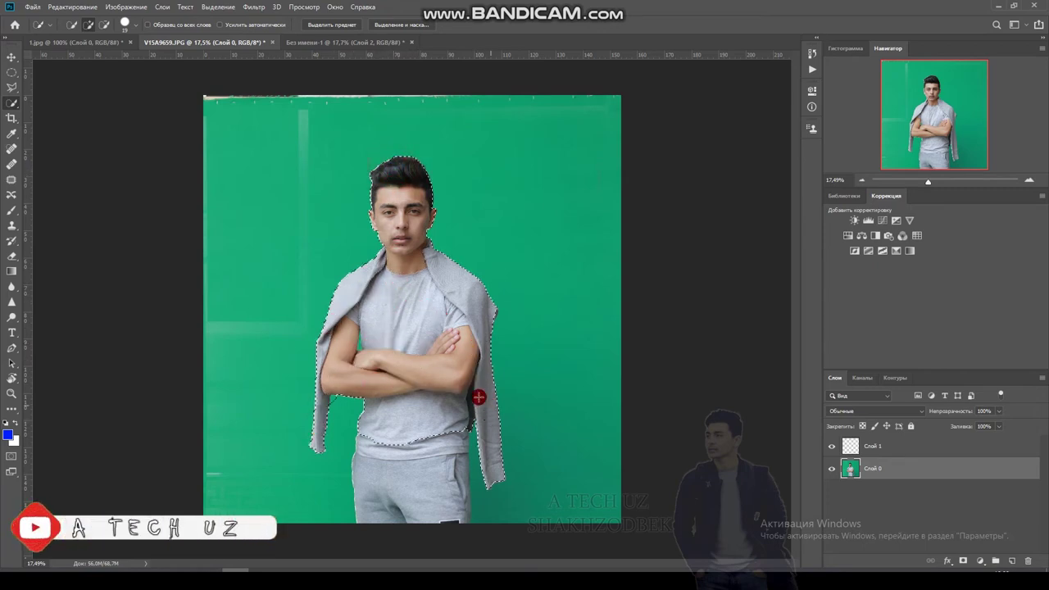
right_click(412, 297)
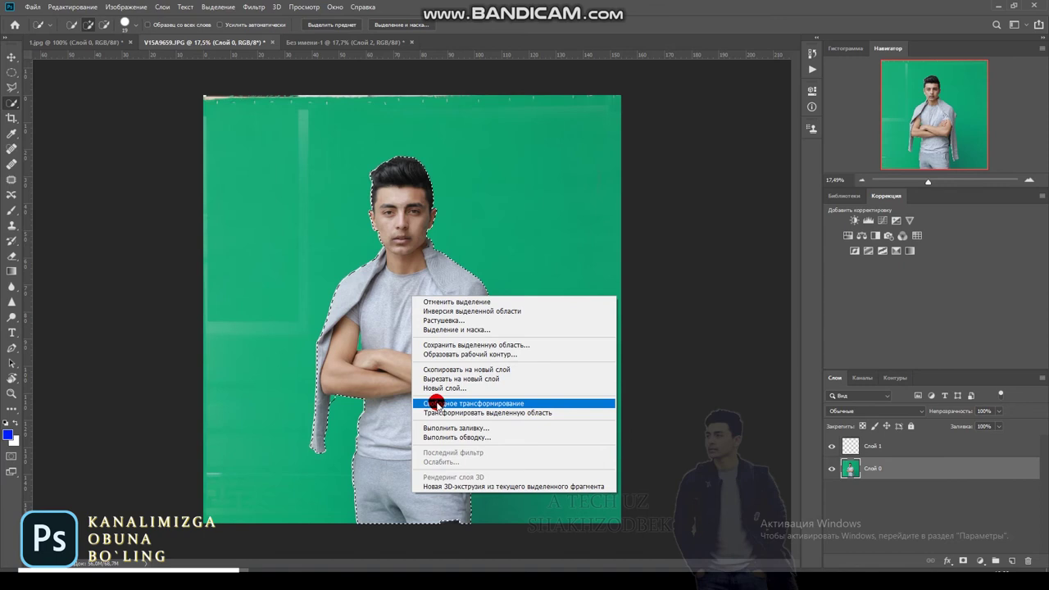
click(474, 403)
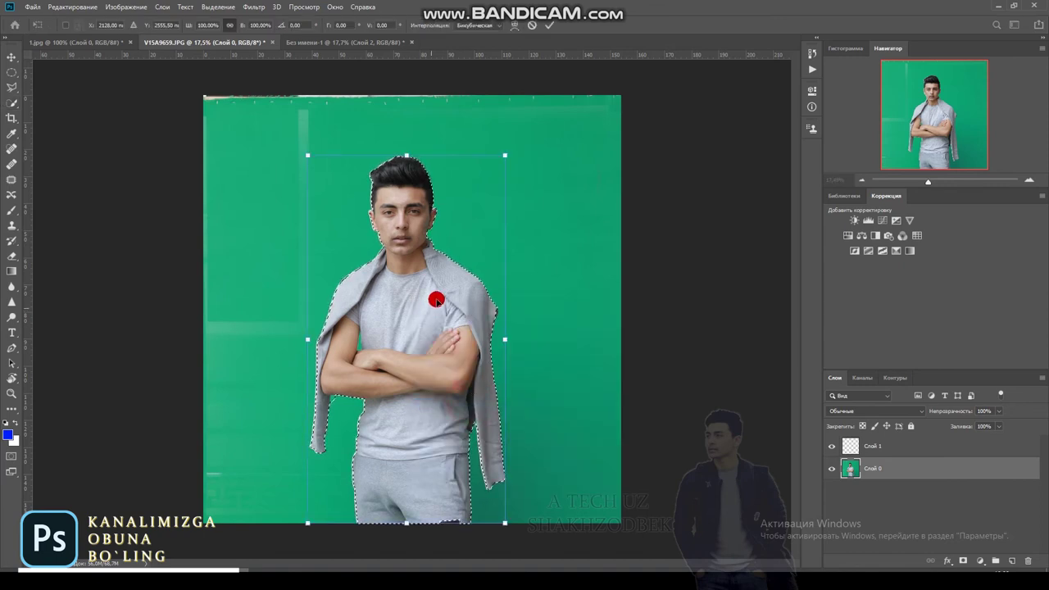
click(516, 25)
mouse_move(435, 155)
mouse_down()
mouse_move(318, 158)
mouse_move(117, 199)
mouse_move(468, 183)
mouse_move(628, 192)
mouse_move(510, 171)
mouse_move(732, 151)
mouse_move(813, 133)
mouse_move(869, 82)
mouse_move(887, 92)
mouse_move(710, 169)
mouse_up()
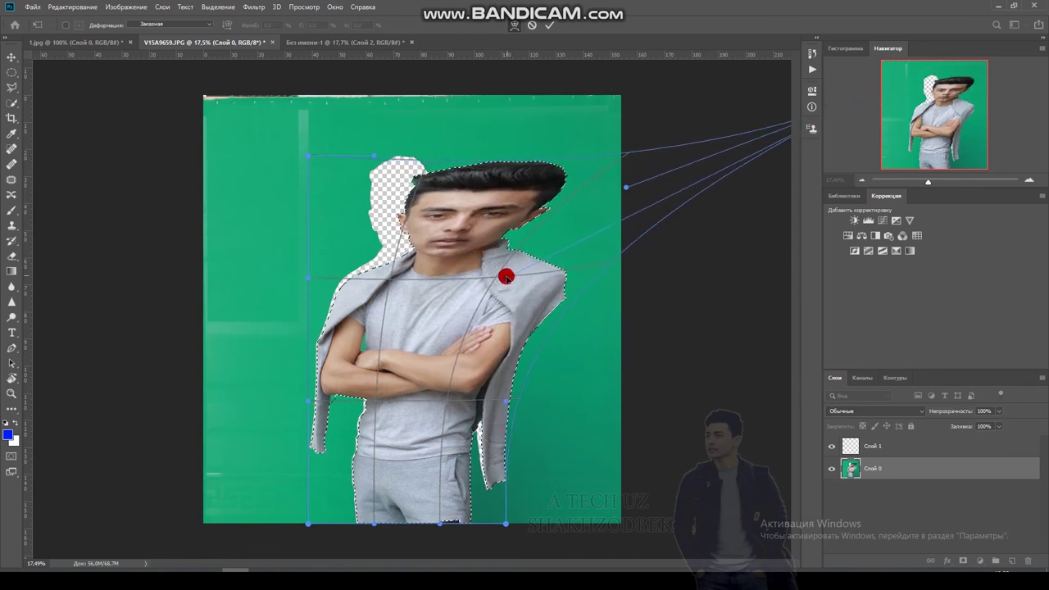
mouse_move(505, 277)
mouse_down()
mouse_move(399, 262)
mouse_move(342, 300)
mouse_move(274, 319)
mouse_up()
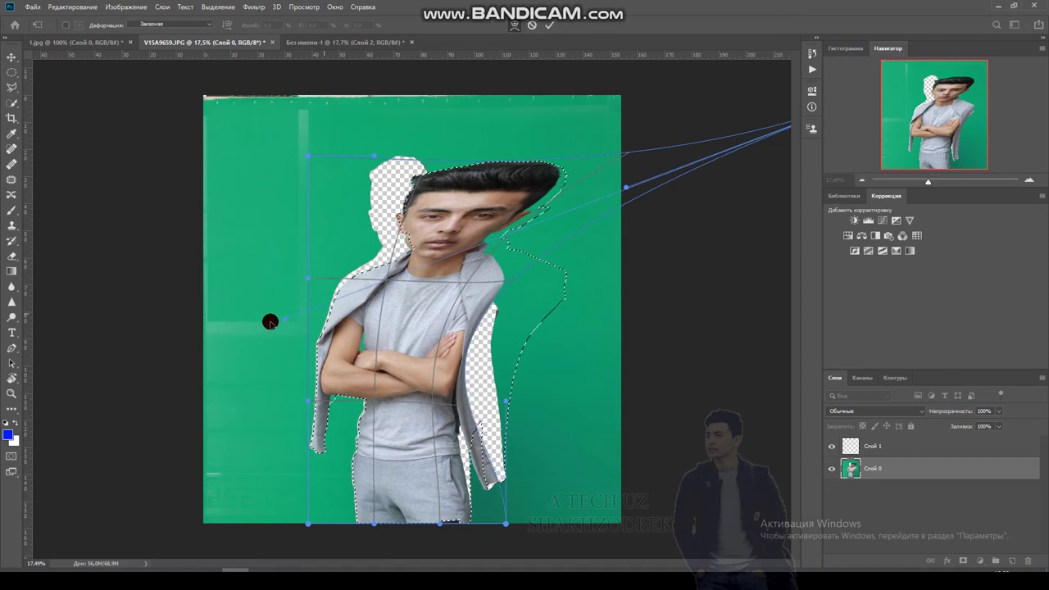
mouse_move(506, 522)
mouse_down()
mouse_move(363, 539)
mouse_move(420, 555)
mouse_move(487, 520)
mouse_move(525, 524)
mouse_up()
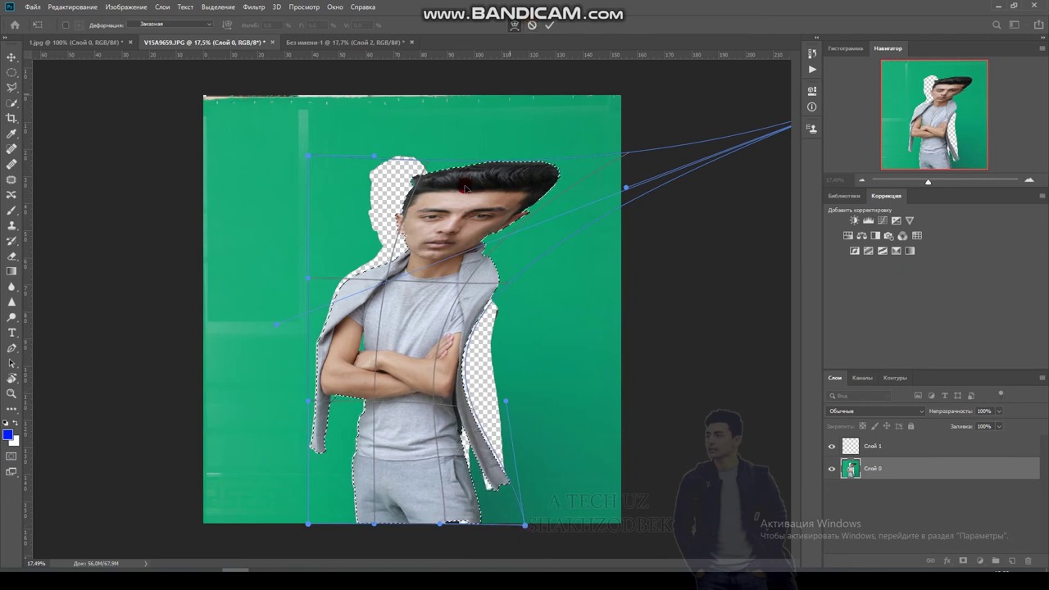
click(533, 26)
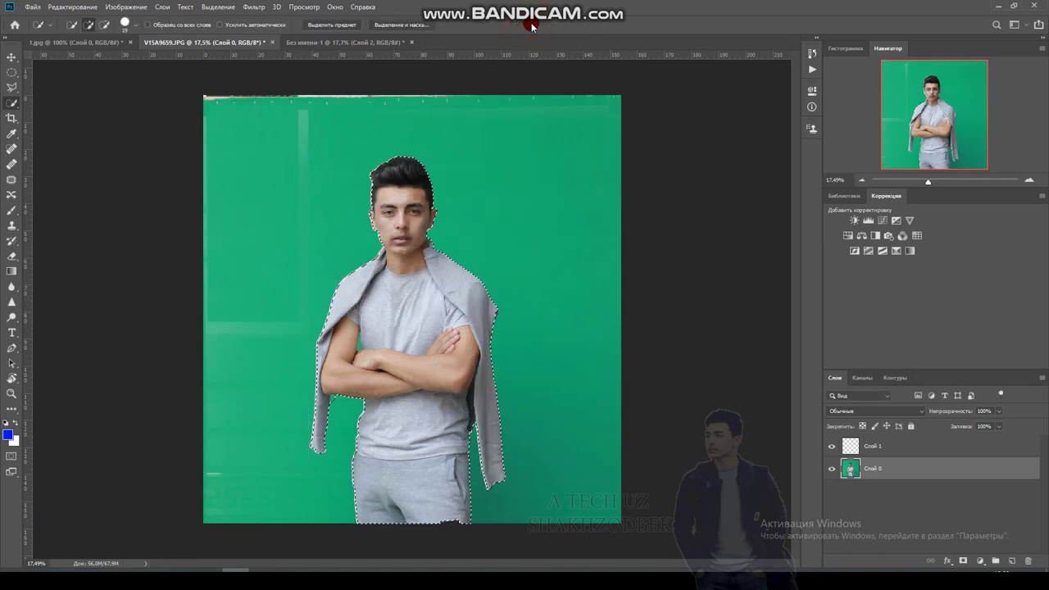
right_click(405, 209)
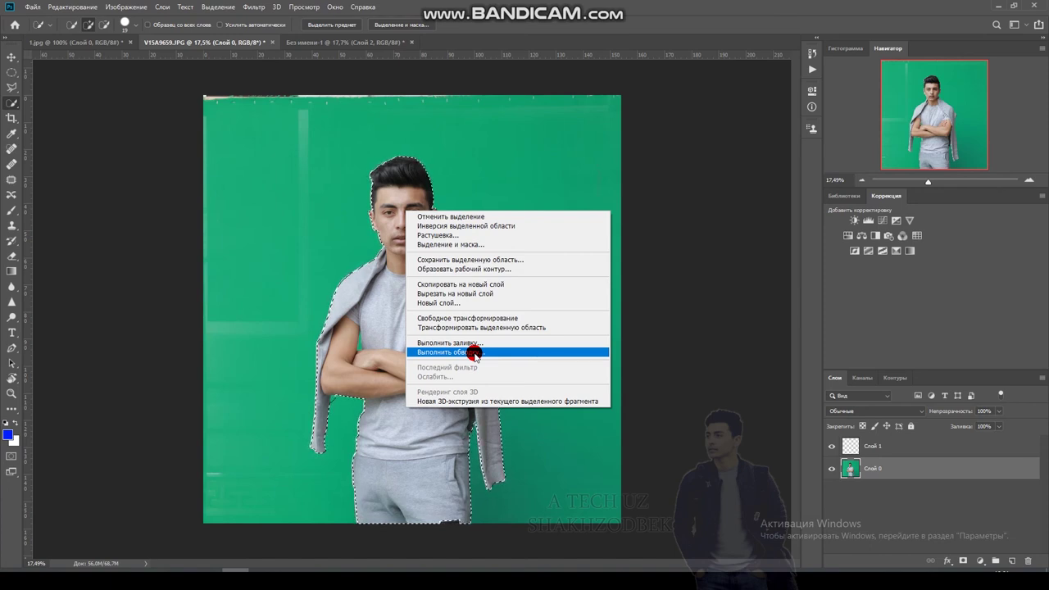
click(443, 402)
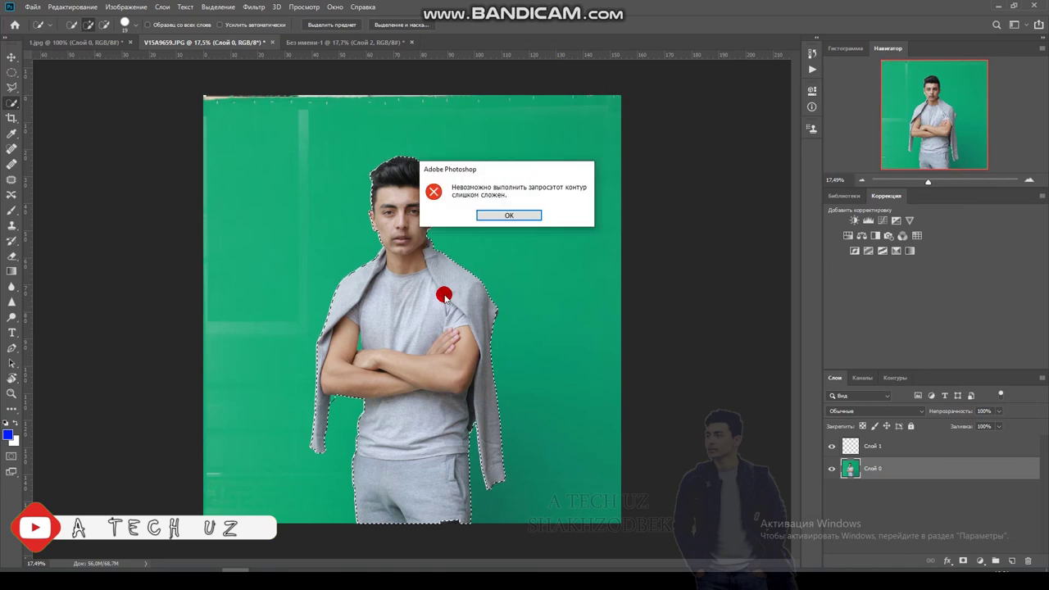
click(503, 216)
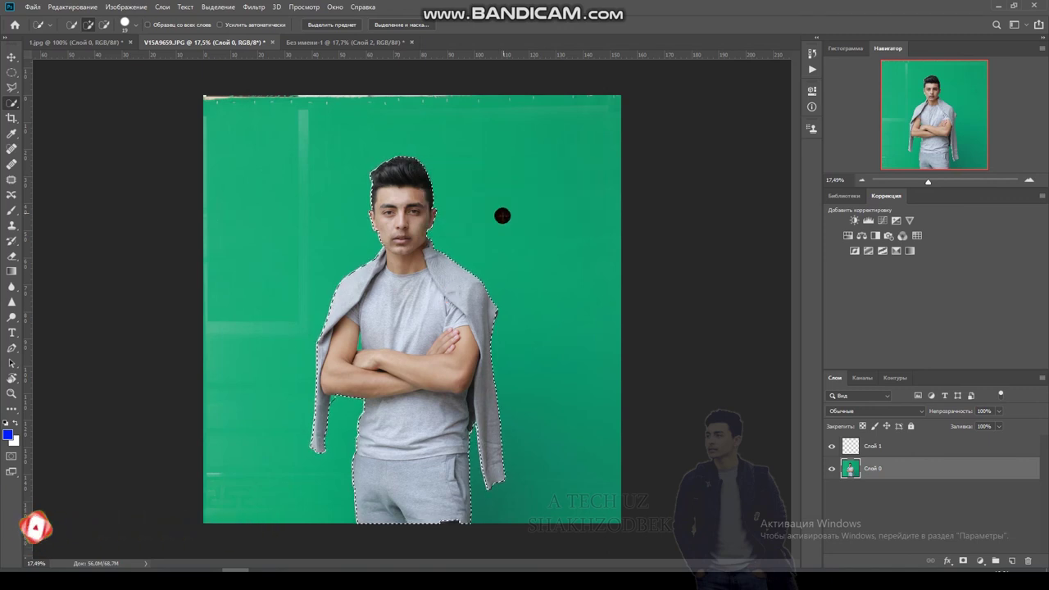
right_click(348, 302)
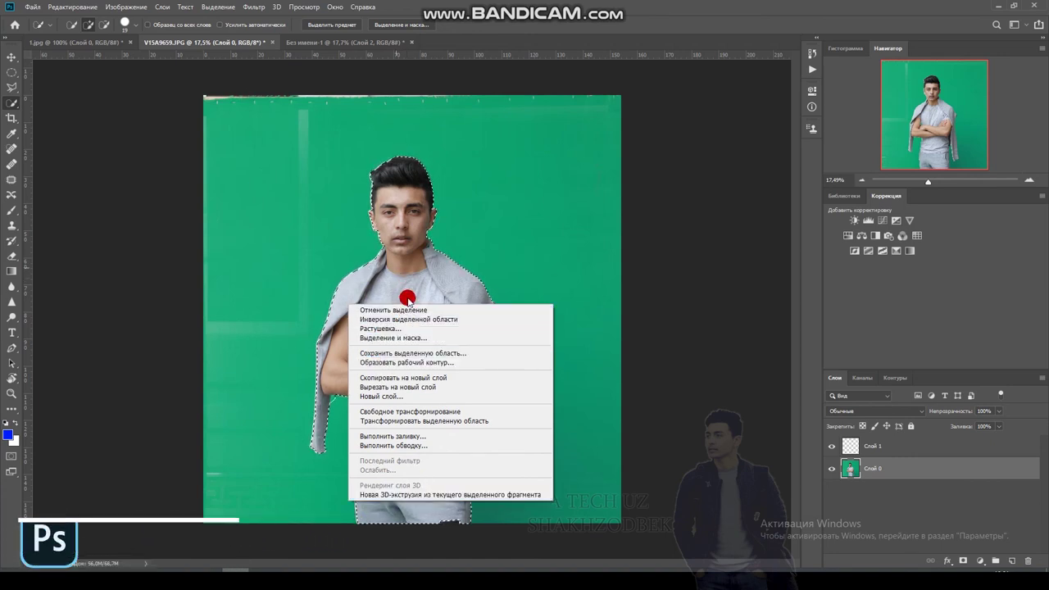
Clear the old selection and brush the man's hair, chest and shoulder into a new one
click(485, 163)
key(ctrl+d)
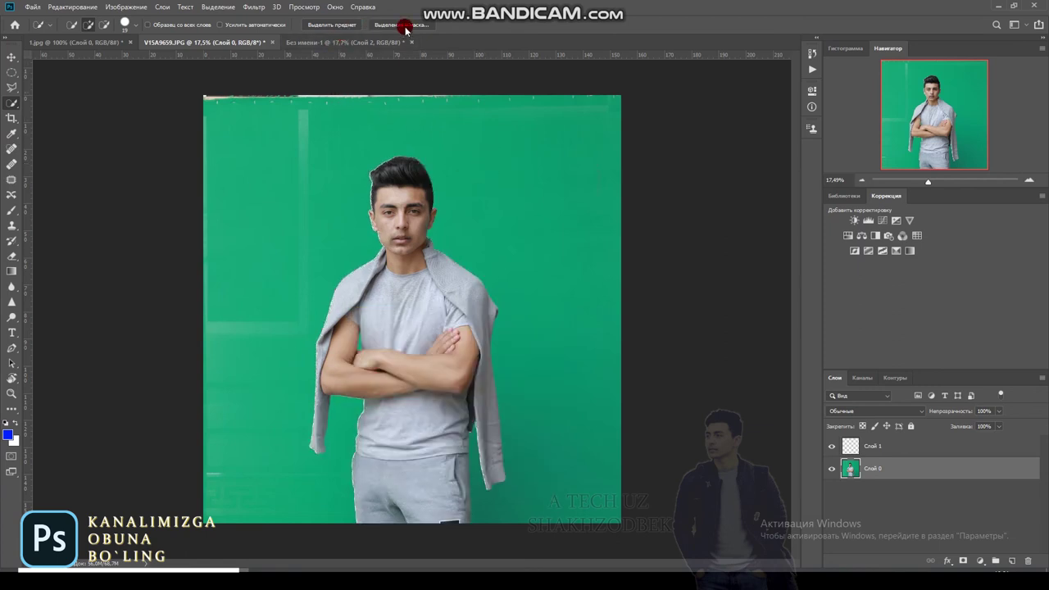
click(406, 23)
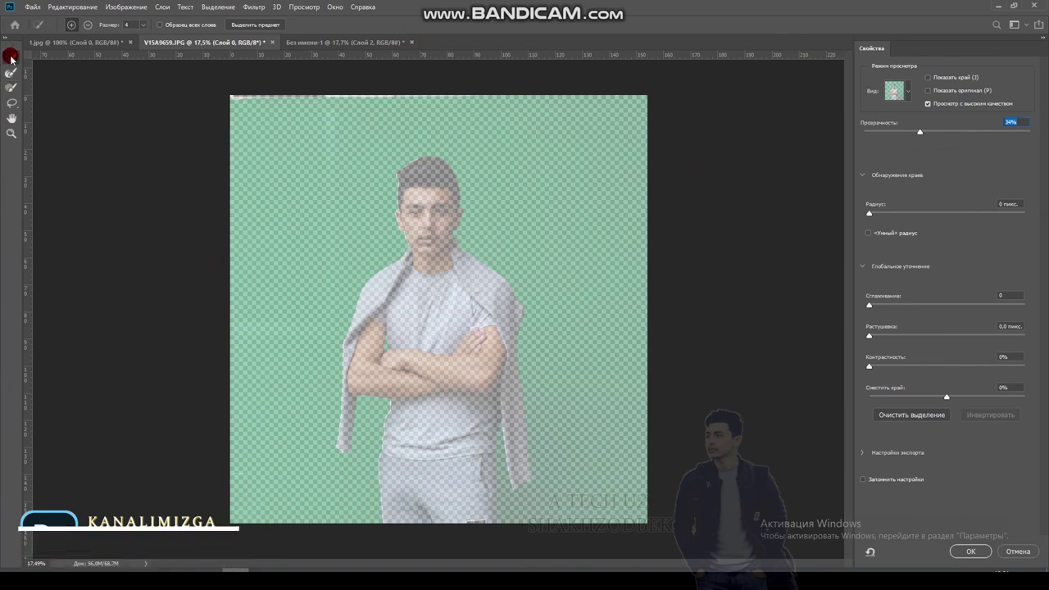
click(71, 25)
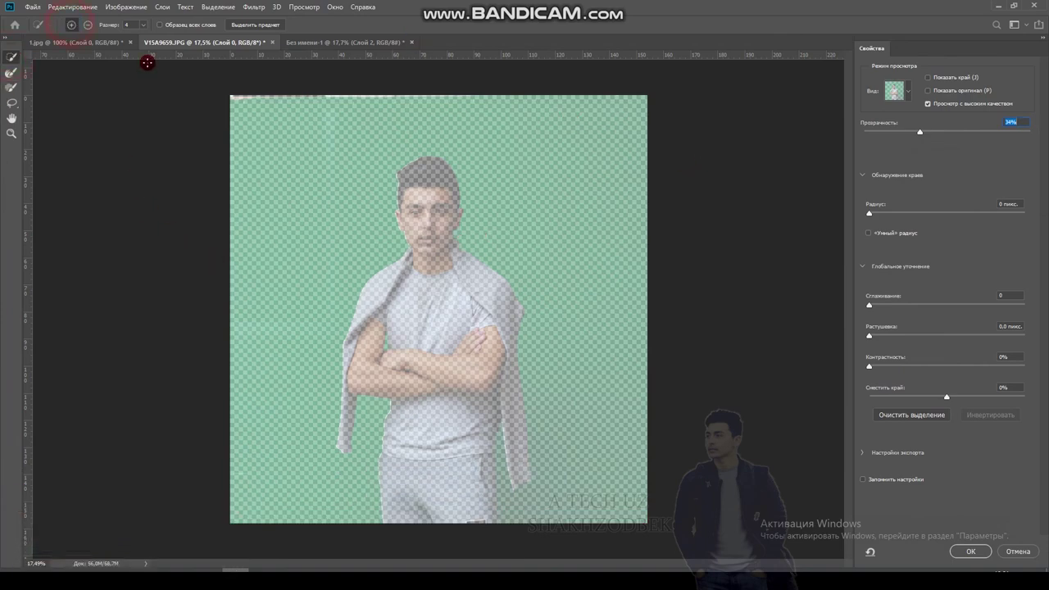
drag(423, 172, 442, 160)
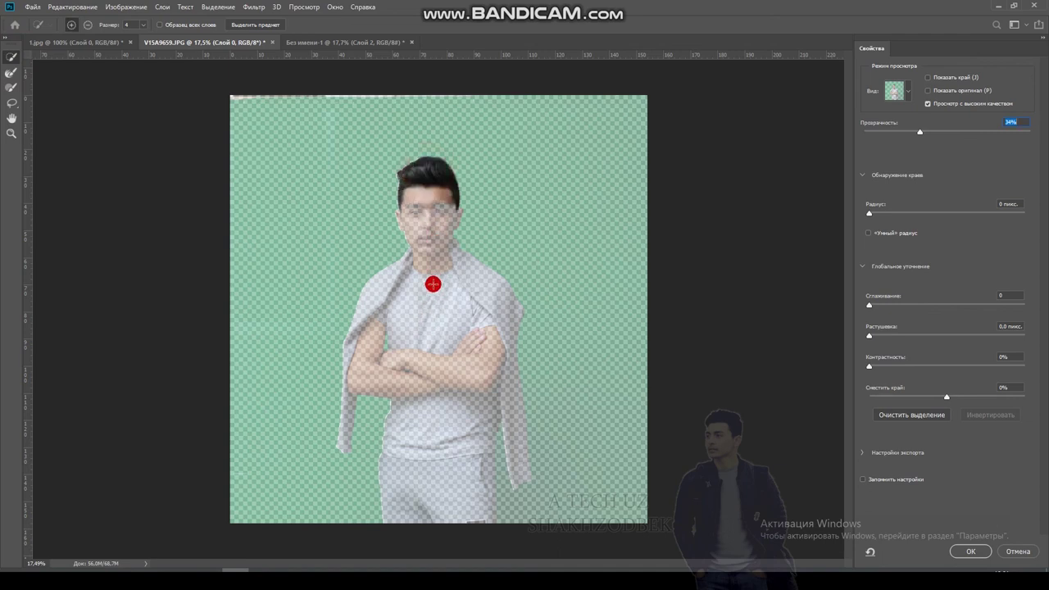
mouse_move(468, 346)
mouse_down()
mouse_move(452, 297)
mouse_move(495, 332)
mouse_up()
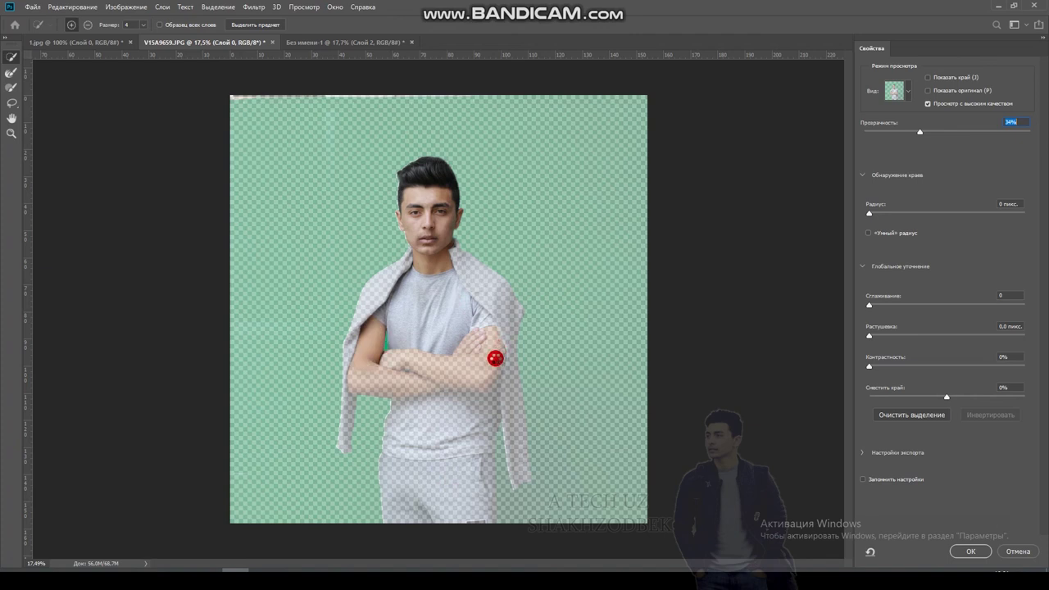
Add the arms and trousers, refine the right arm and left sleeve edges, and apply
mouse_move(495, 358)
mouse_down()
mouse_move(514, 395)
mouse_move(513, 438)
mouse_up()
click(510, 360)
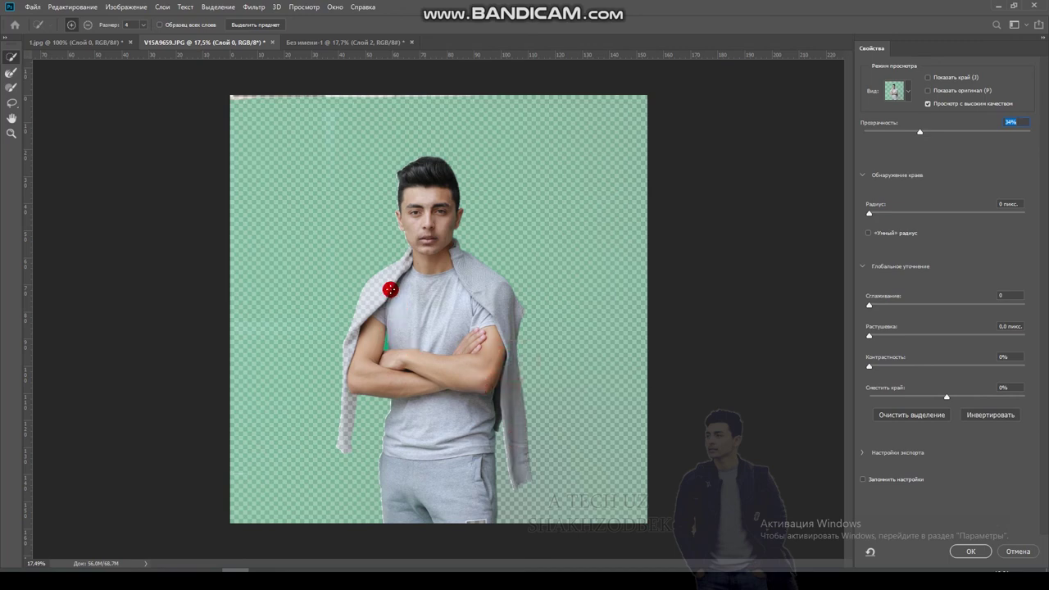
drag(351, 377, 345, 429)
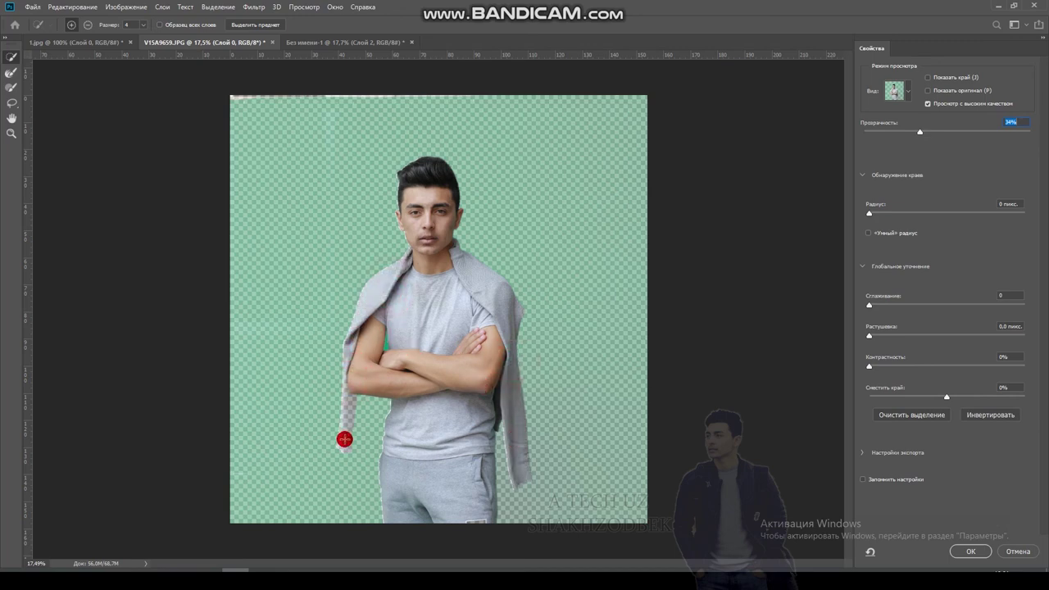
click(969, 551)
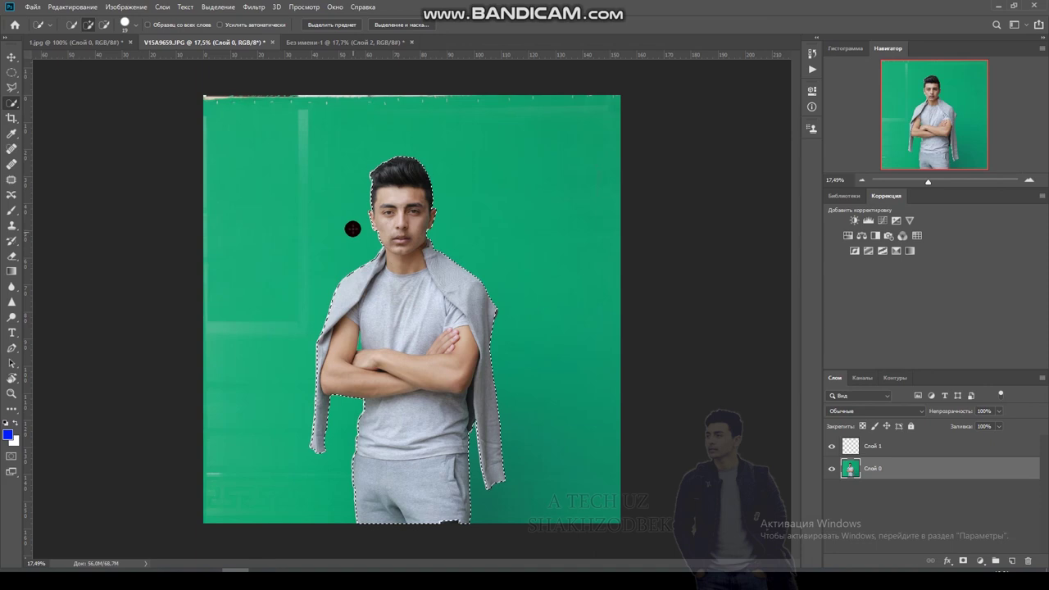
right_click(10, 103)
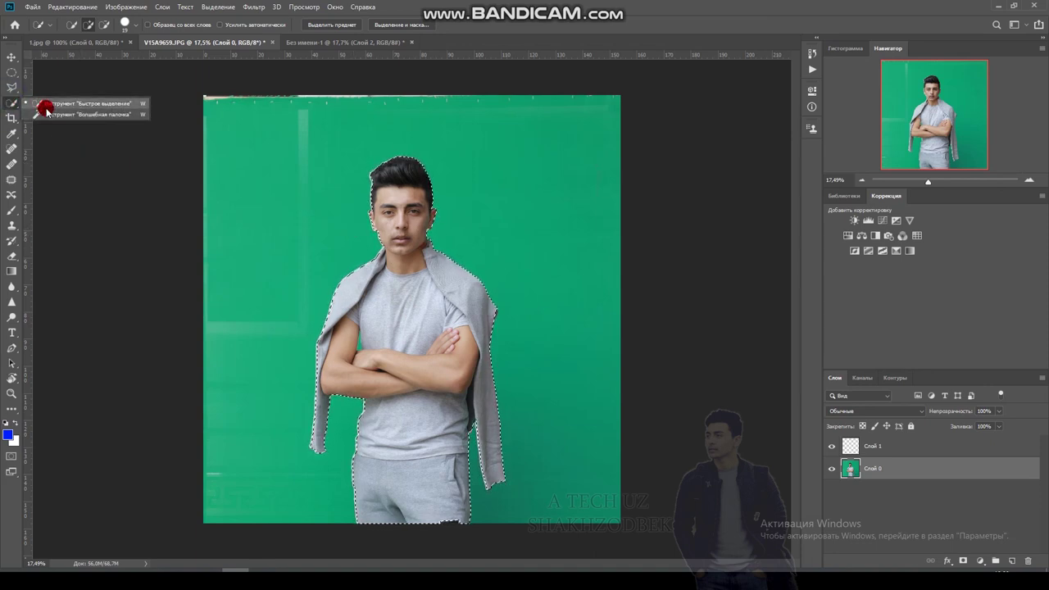
click(10, 106)
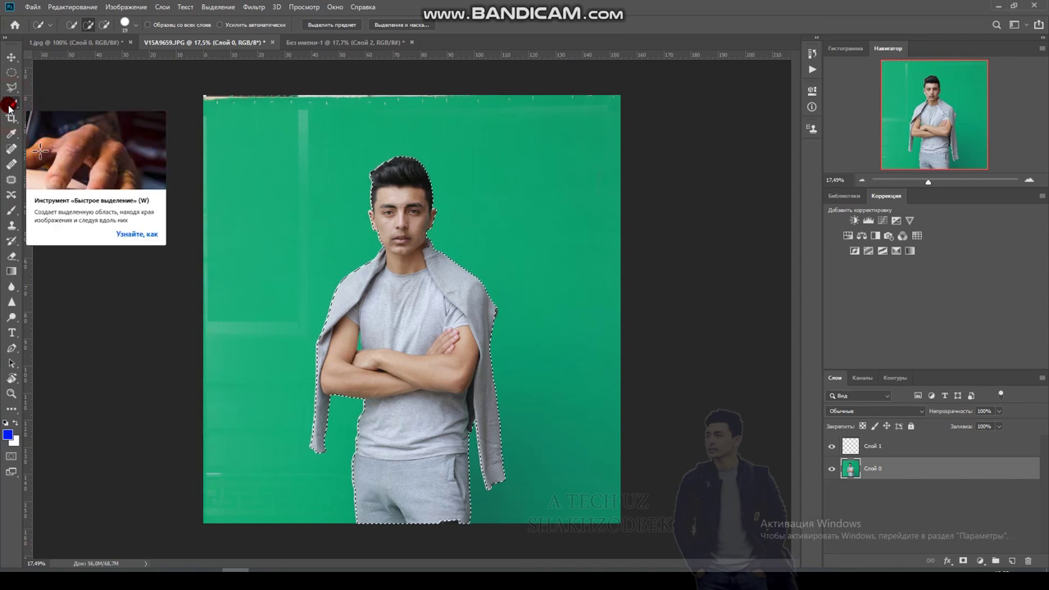